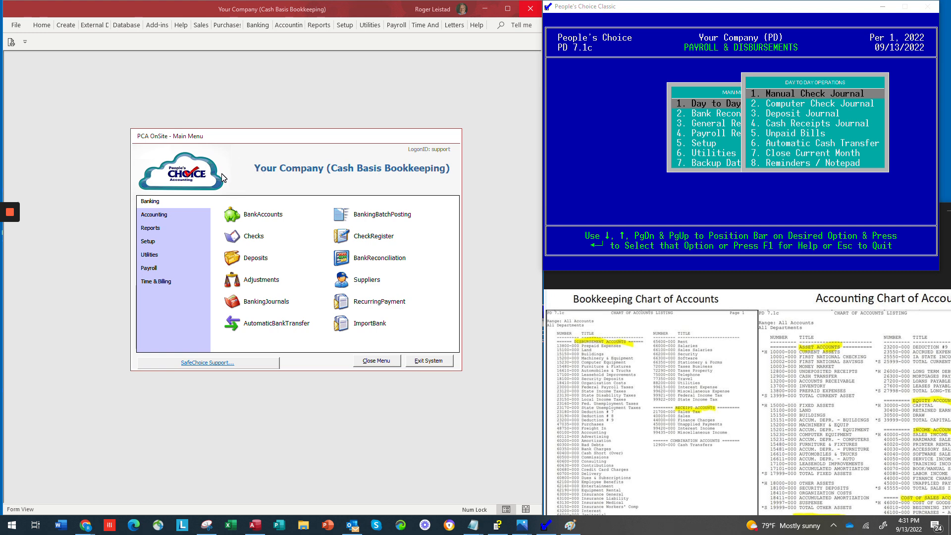
Open the accounting chart of accounts, review its account types and balances, and close it.
{"action": "left_click", "coordinate": [159, 216]}
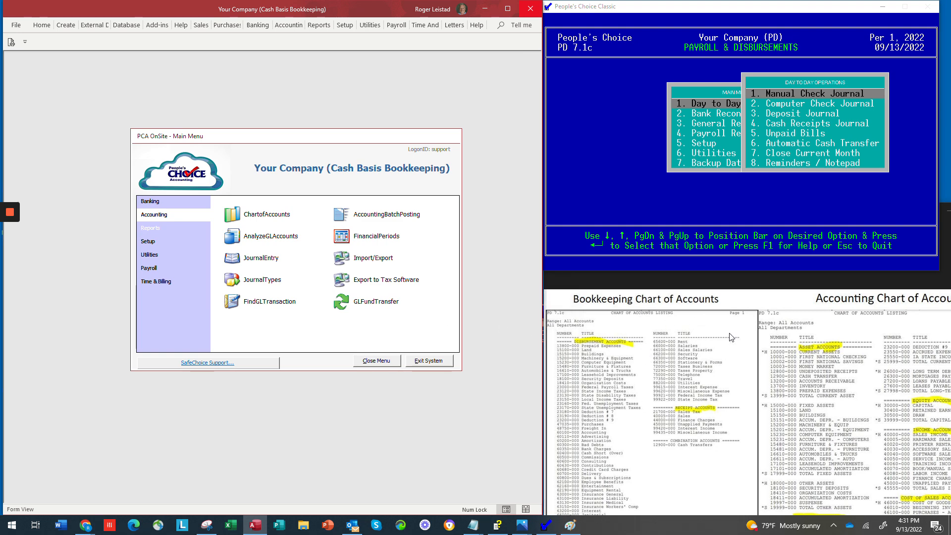
{"action": "double_click", "coordinate": [230, 218]}
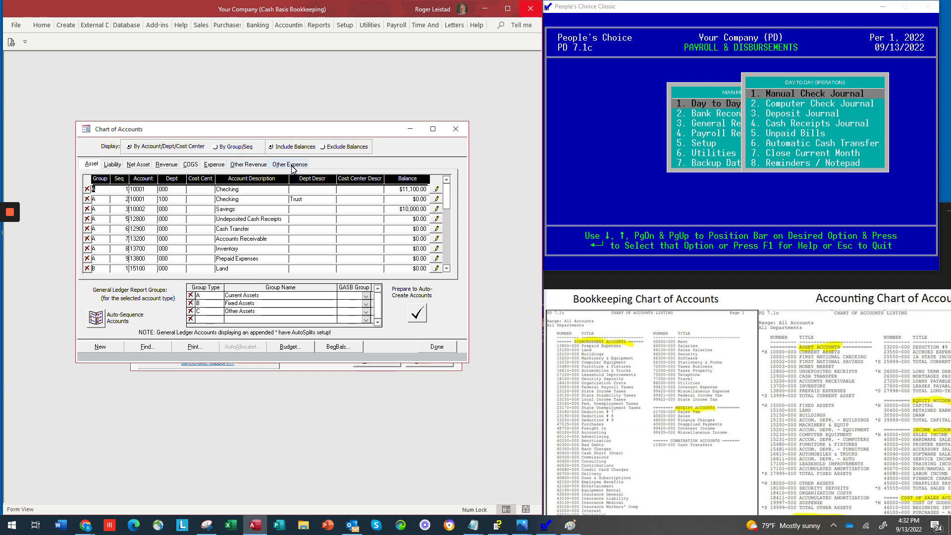
{"action": "left_click", "coordinate": [435, 346]}
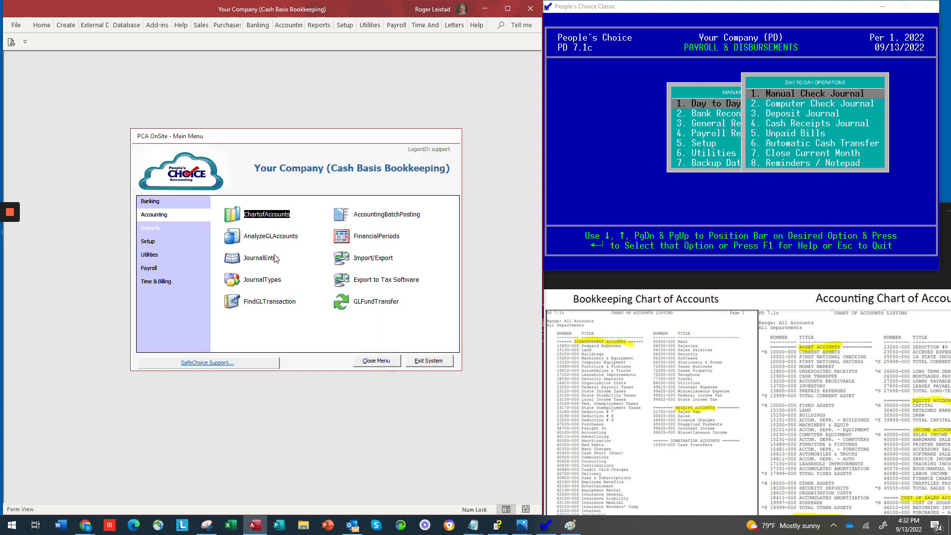
Return to the banking functions and start a new check on the First National Bank checking account.
{"action": "left_click", "coordinate": [150, 203]}
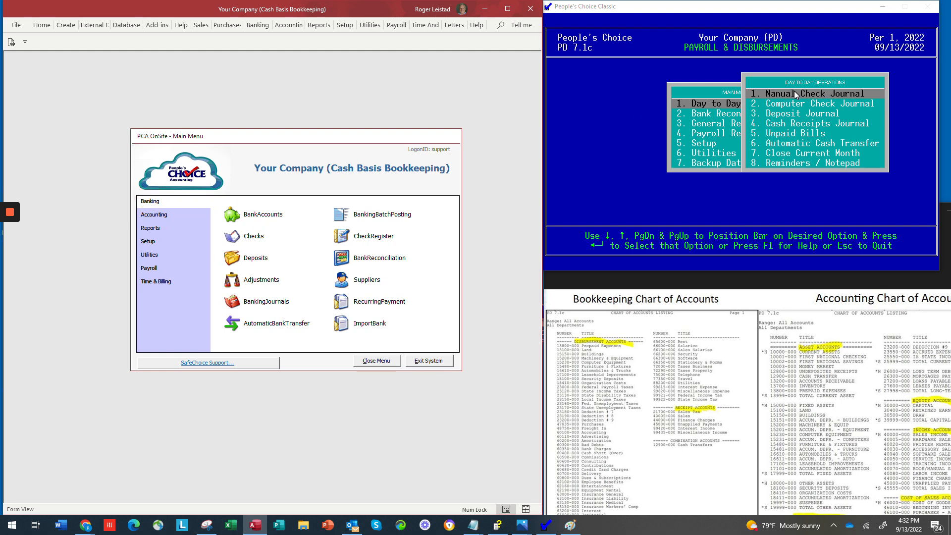
{"action": "left_click", "coordinate": [253, 241]}
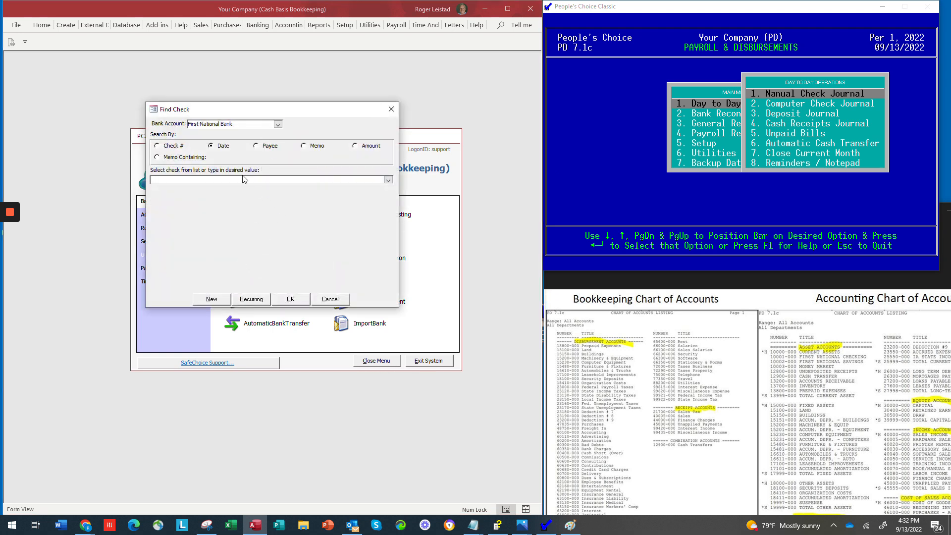
{"action": "left_click", "coordinate": [277, 124]}
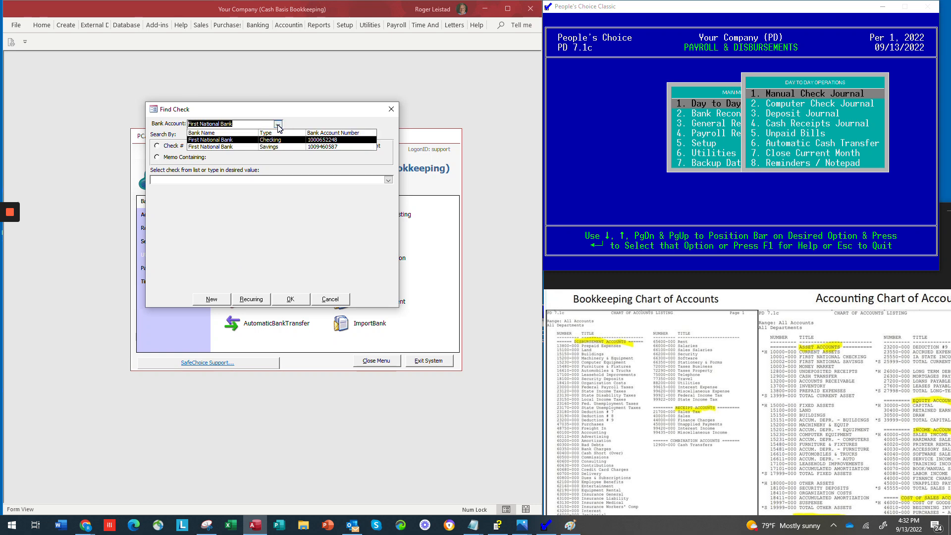
{"action": "left_click", "coordinate": [278, 124]}
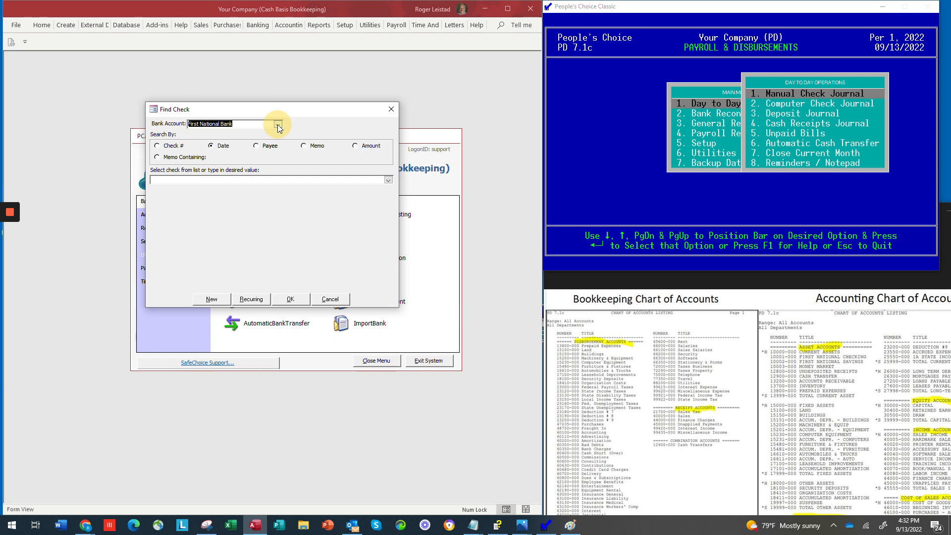
{"action": "left_click", "coordinate": [213, 300]}
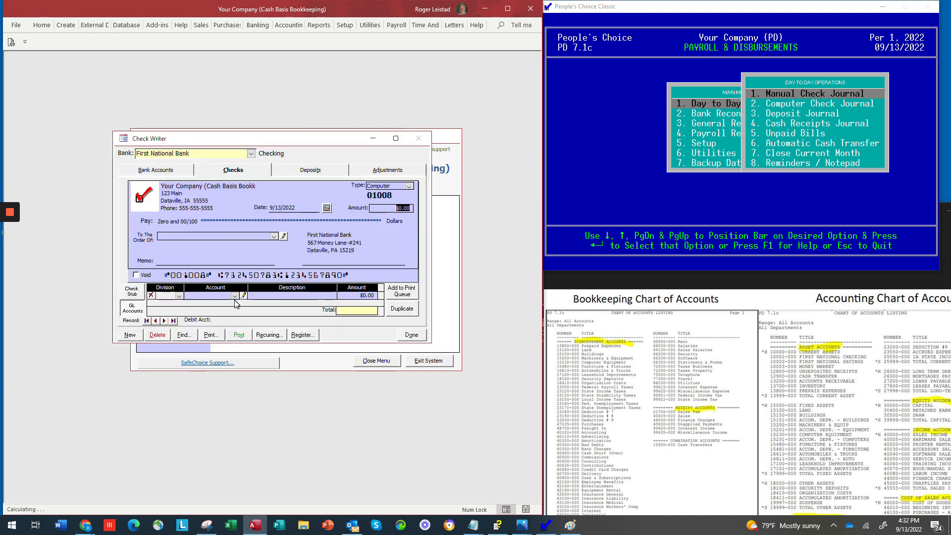
Switch to People's Choice Classic and open the Manual Check Journal for Your Bank.
{"action": "left_click", "coordinate": [796, 96]}
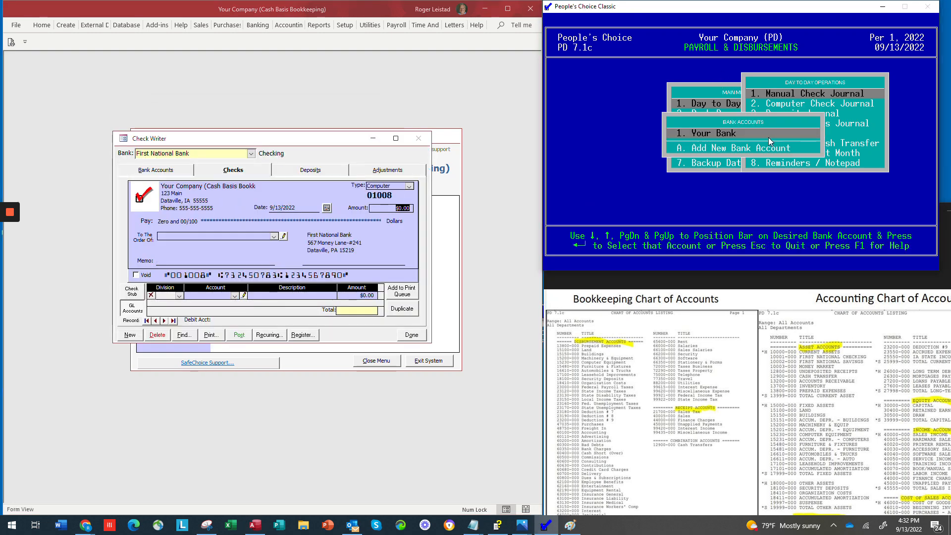
{"action": "left_click", "coordinate": [752, 134]}
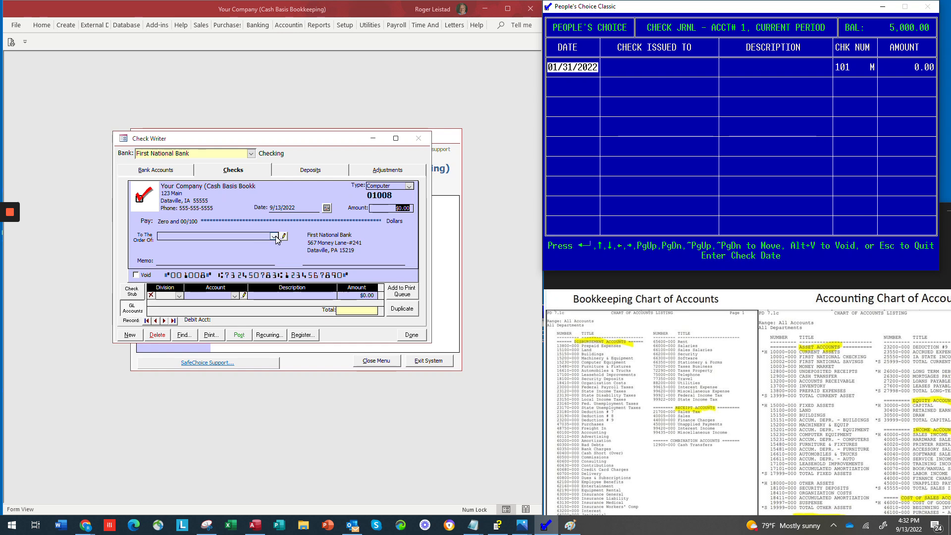
Back in PCA OnSite, date the new check 1/28/2022 and enter an amount of 450.
{"action": "left_click", "coordinate": [326, 208]}
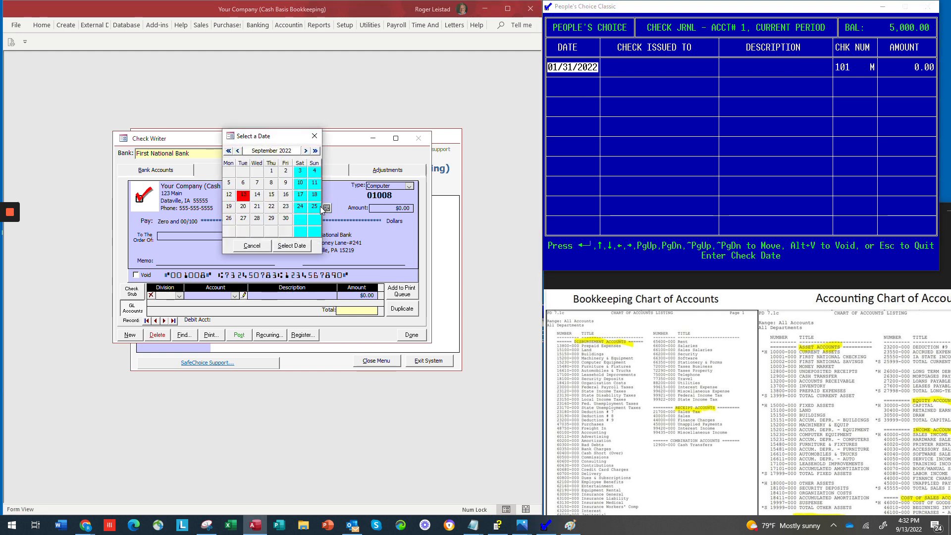
{"action": "left_click", "coordinate": [238, 152]}
{"action": "left_click", "coordinate": [238, 151]}
{"action": "left_click", "coordinate": [238, 151]}
{"action": "left_click", "coordinate": [238, 152]}
{"action": "left_click", "coordinate": [238, 151]}
{"action": "left_click", "coordinate": [238, 152]}
{"action": "left_click", "coordinate": [238, 151]}
{"action": "left_click", "coordinate": [239, 152]}
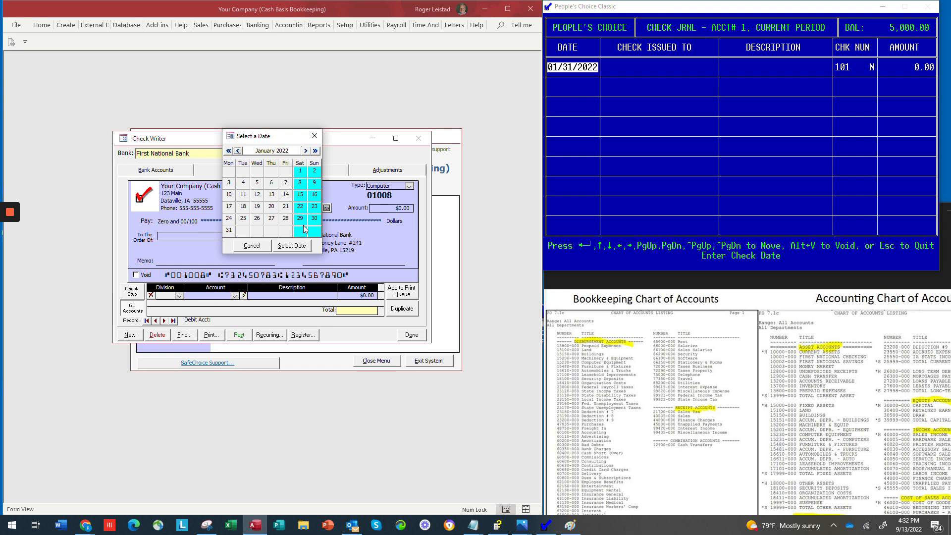
{"action": "left_click", "coordinate": [284, 221]}
{"action": "left_click", "coordinate": [292, 246]}
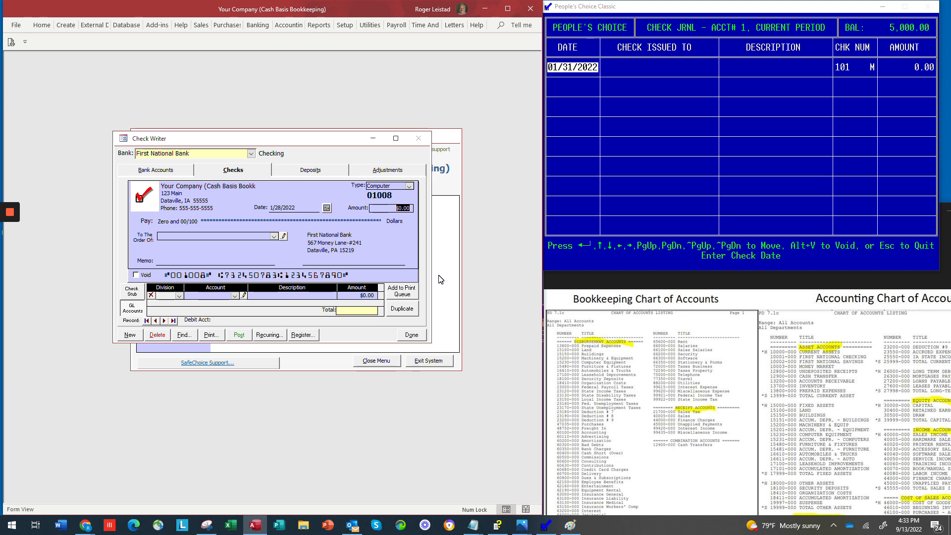
{"action": "type", "text": "450"}
In People's Choice Classic, look through the payee picklists for the check journal's first entry and close them.
{"action": "left_click", "coordinate": [652, 66]}
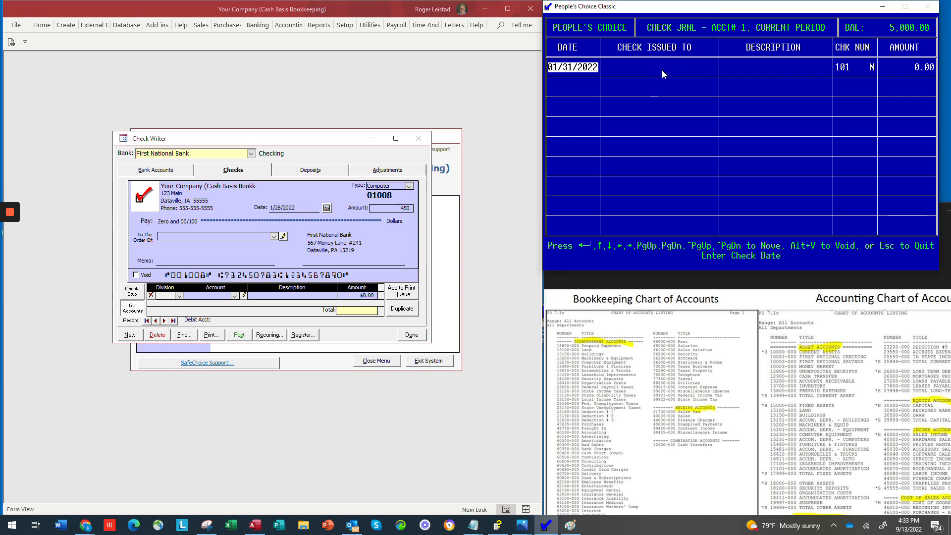
{"action": "key", "text": "Return"}
{"action": "key", "text": "F5"}
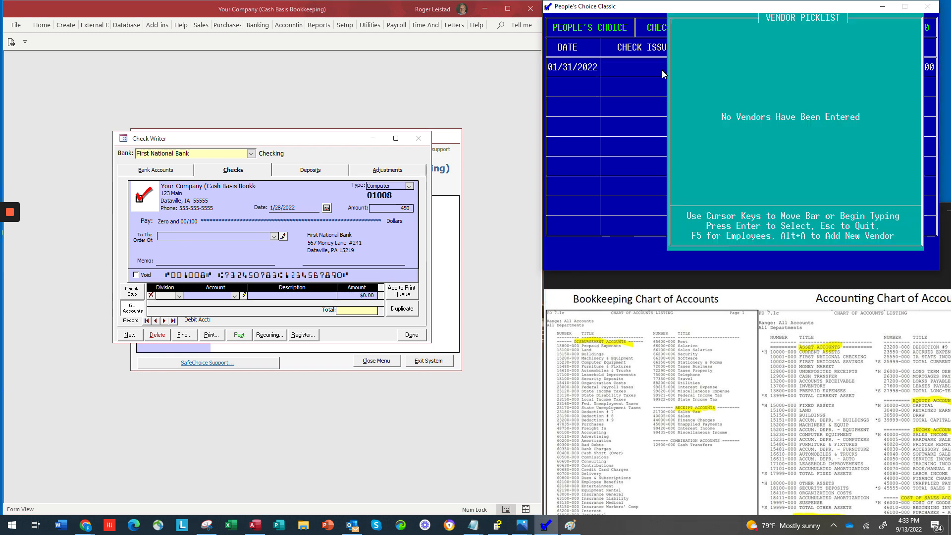
{"action": "key", "text": "F5"}
{"action": "key", "text": "F5"}
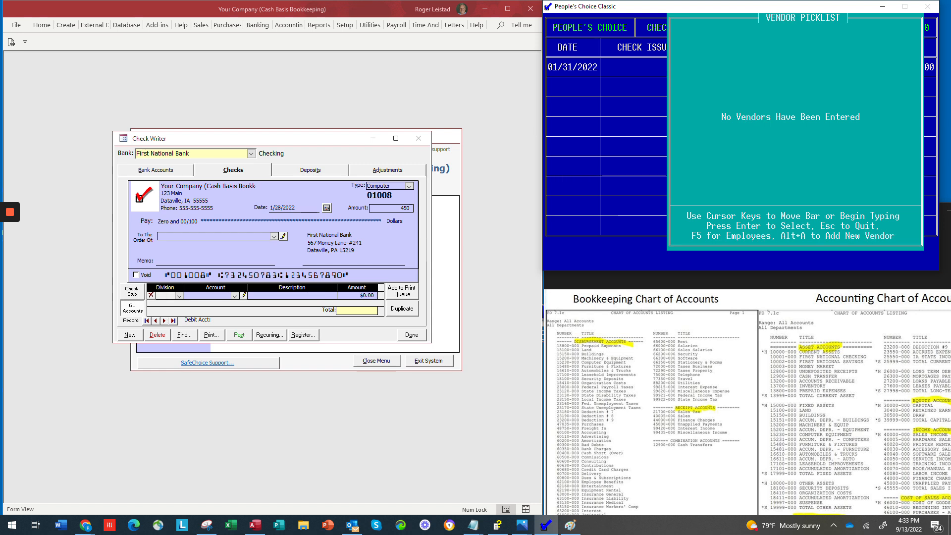
{"action": "key", "text": "Escape"}
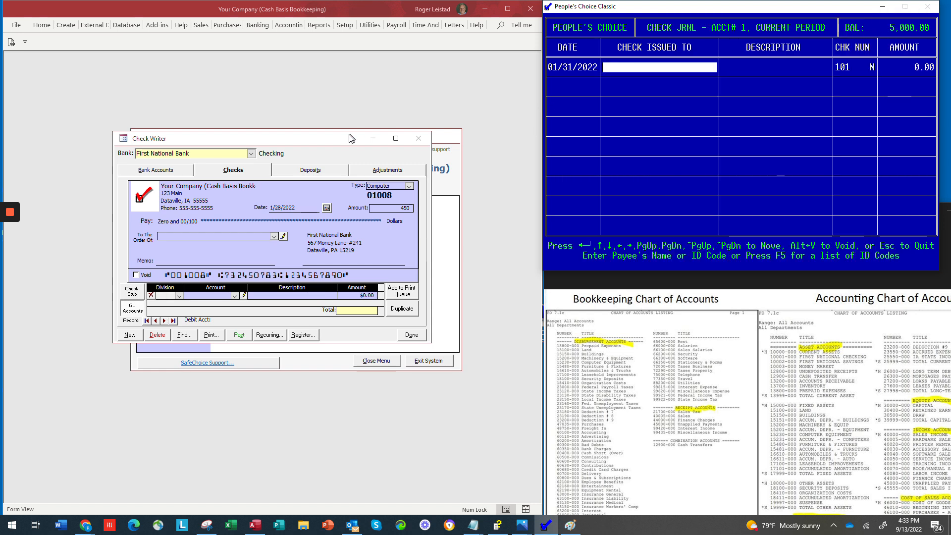
In the PCA OnSite check, choose ABC Marketing Company as payee and enter "adv." as the memo.
{"action": "left_click", "coordinate": [273, 236]}
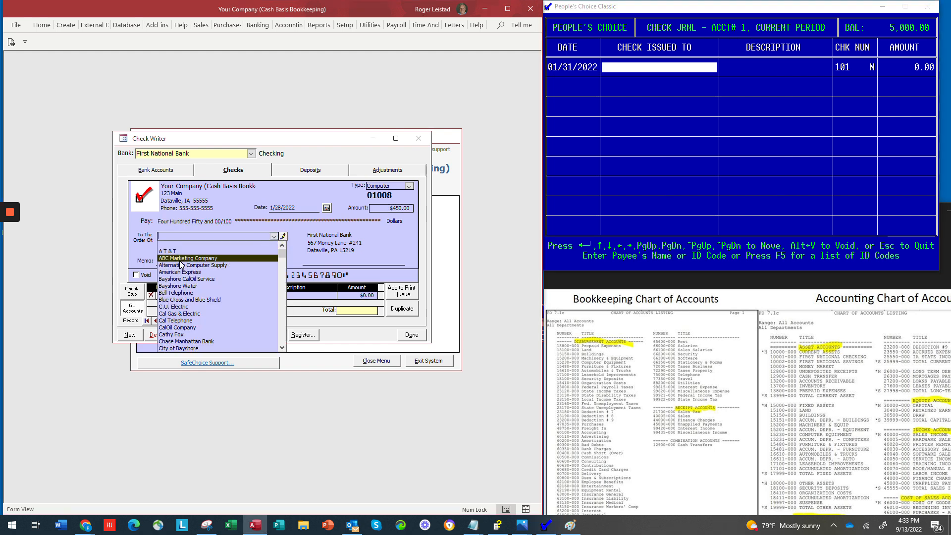
{"action": "left_click", "coordinate": [179, 258]}
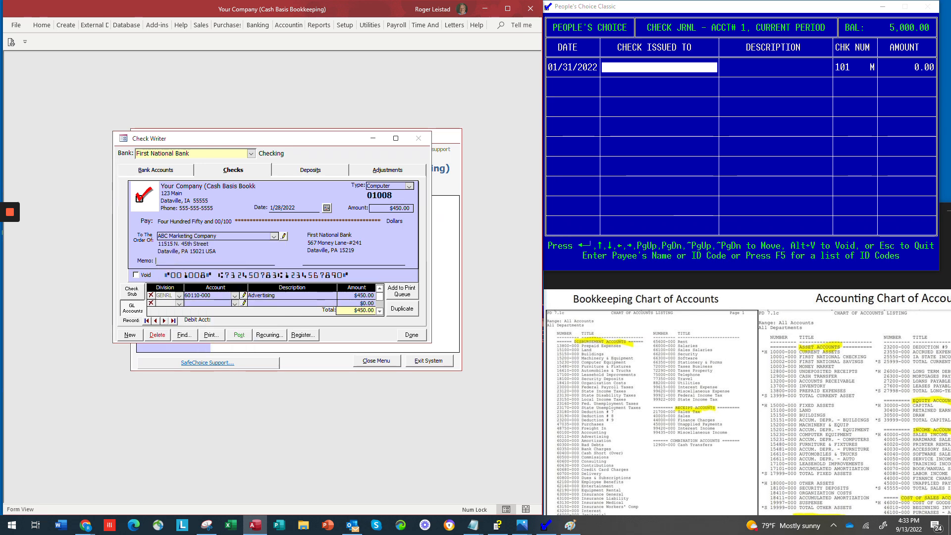
{"action": "type", "text": "adv."}
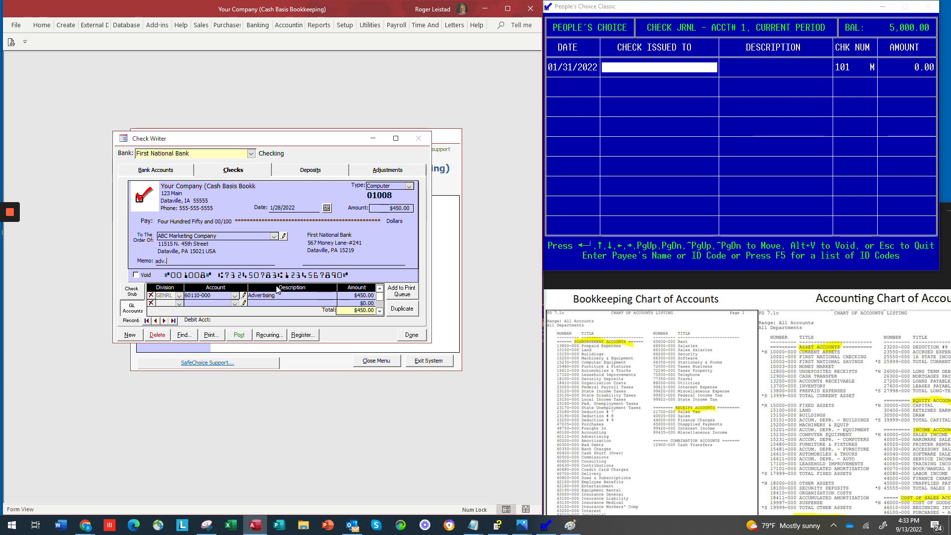
Post the ABC Marketing Company check, confirm the posting, and close the Check Writer.
{"action": "left_click", "coordinate": [238, 336]}
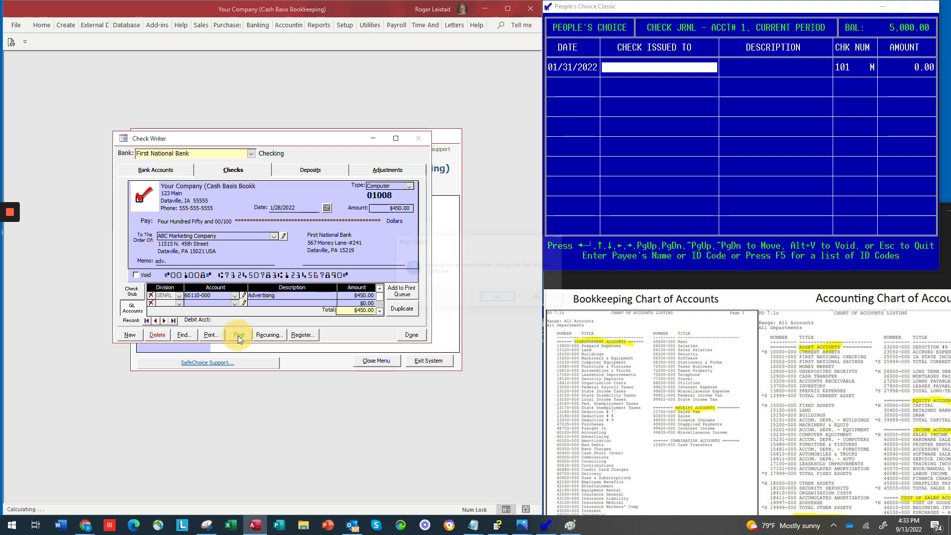
{"action": "left_click", "coordinate": [501, 298]}
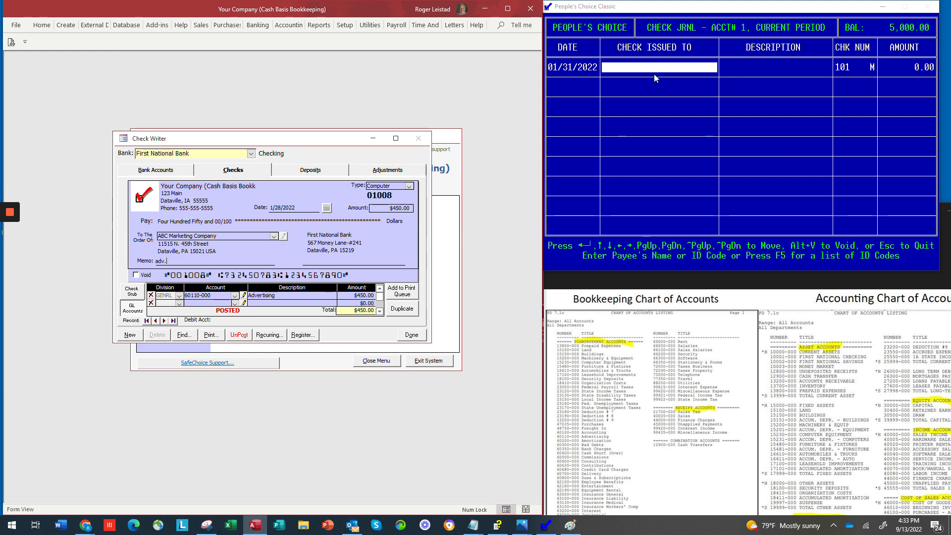
{"action": "left_click", "coordinate": [412, 335]}
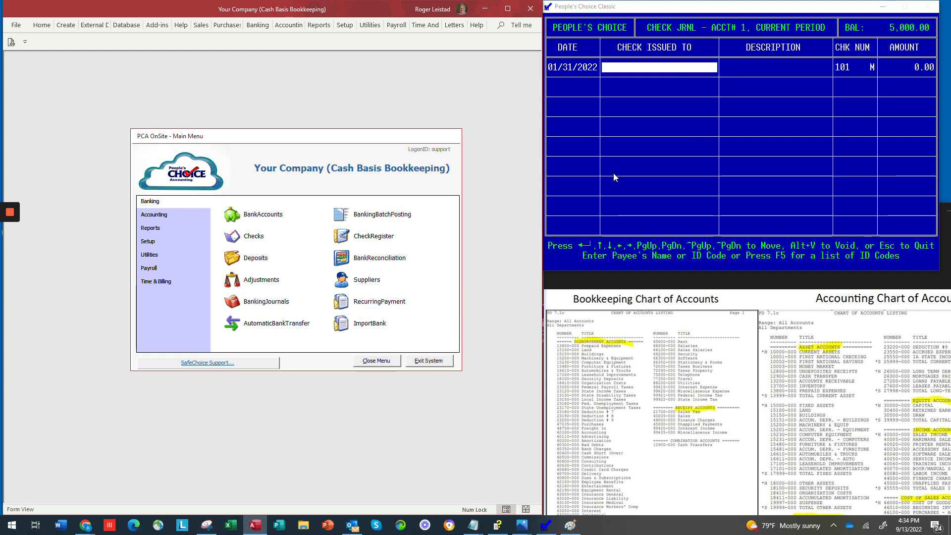
In People's Choice Classic, leave the check journal, then view and exit the Cash Receipts Journal for Your Bank.
{"action": "left_click", "coordinate": [667, 129]}
{"action": "key", "text": "Escape"}
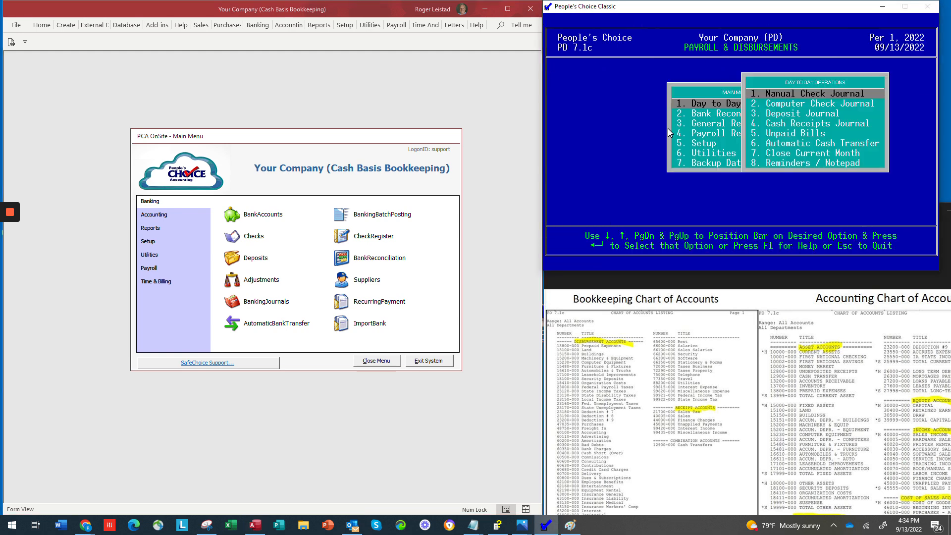
{"action": "left_click", "coordinate": [787, 124]}
{"action": "left_click", "coordinate": [737, 134]}
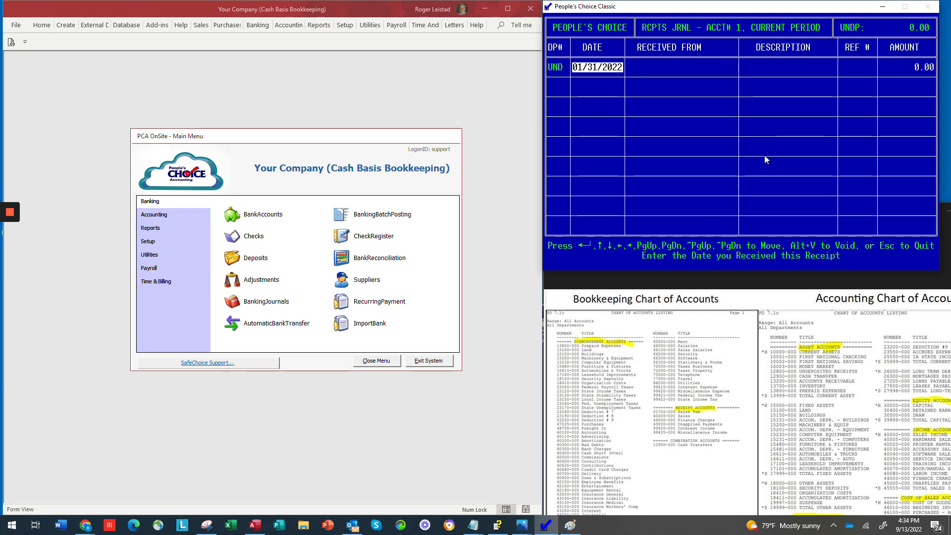
{"action": "key", "text": "Escape"}
{"action": "key", "text": "y"}
View the Deposit Journal for Your Bank and exit it without adding an entry.
{"action": "left_click", "coordinate": [787, 114]}
{"action": "left_click", "coordinate": [749, 135]}
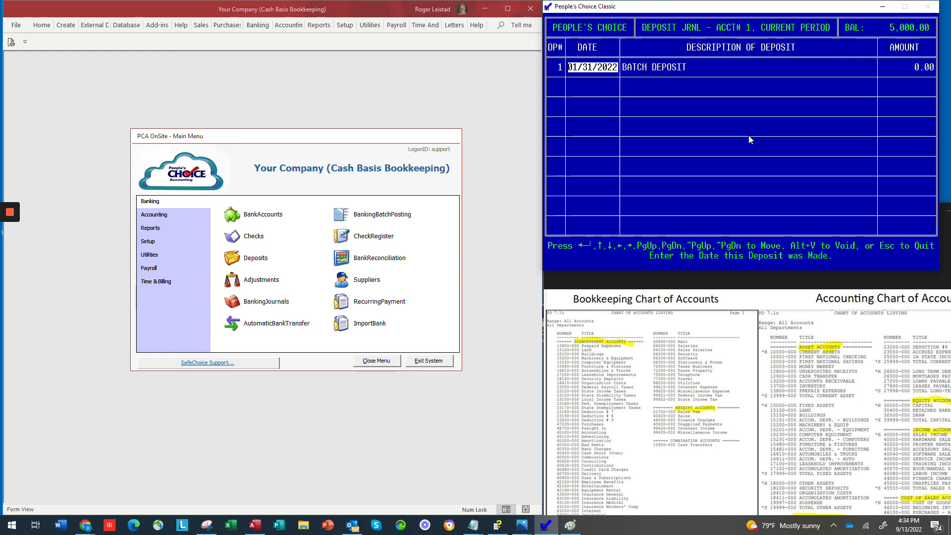
{"action": "key", "text": "Escape"}
{"action": "key", "text": "y"}
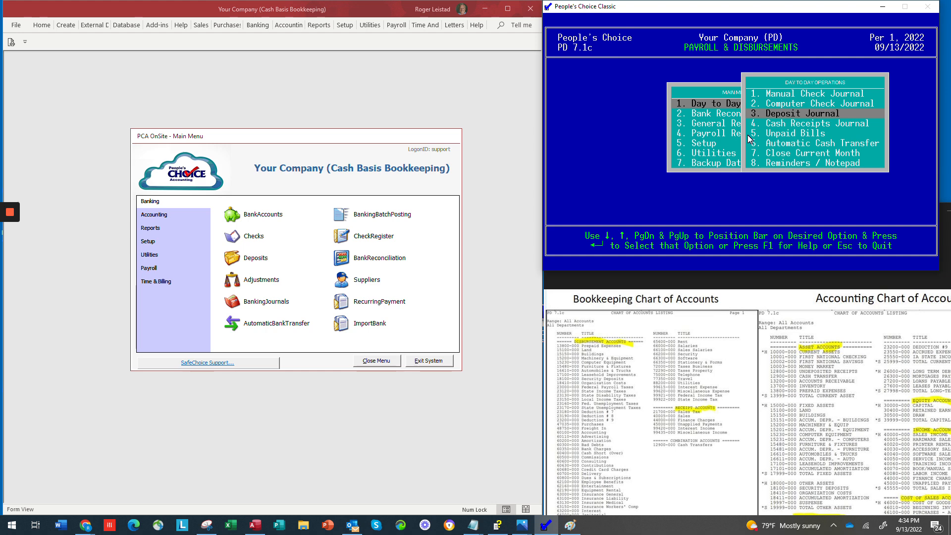
Switch to PCA OnSite and start a new First National Bank deposit with an amount of 1000.
{"action": "left_click", "coordinate": [232, 261]}
{"action": "left_click", "coordinate": [235, 306]}
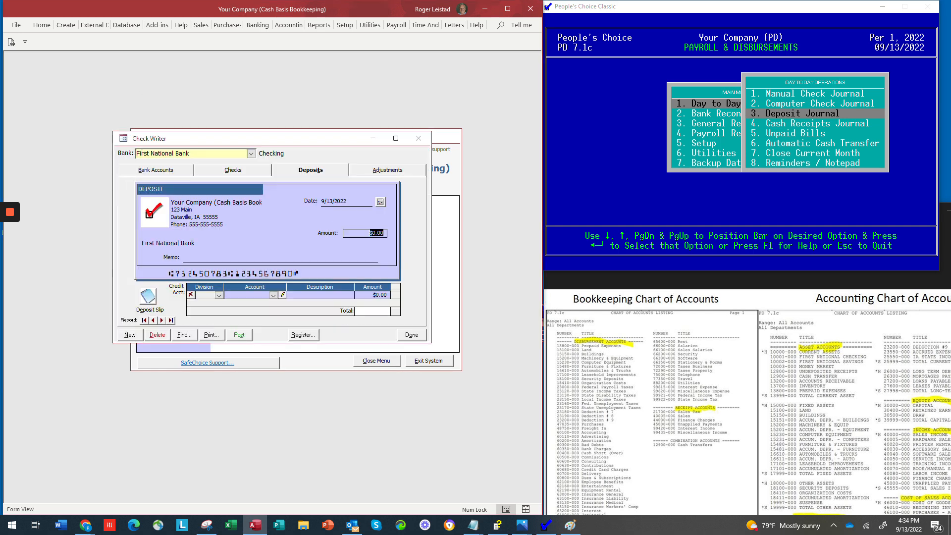
{"action": "type", "text": "1000"}
{"action": "key", "text": "Tab"}
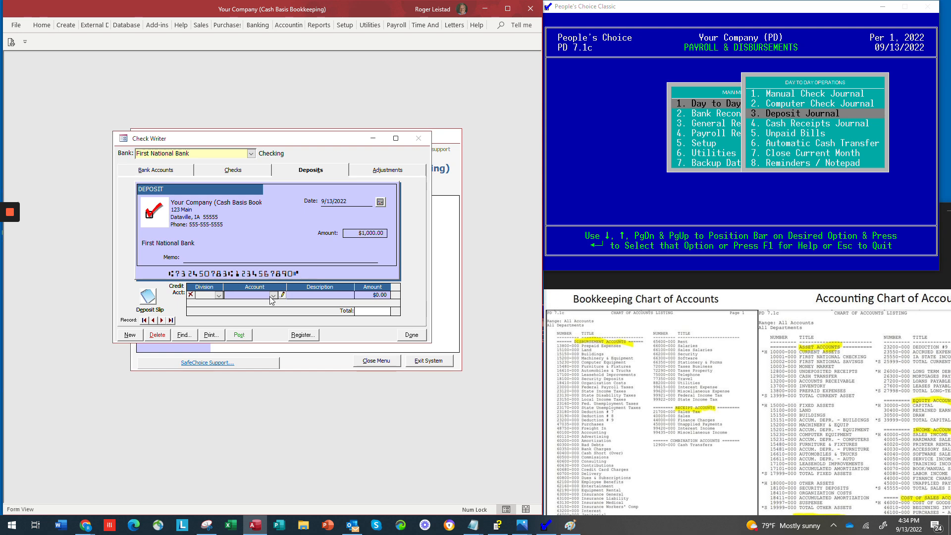
Credit the deposit to account 99420-000 Note/Loan Proceeds and enter "Bank loan" as the memo.
{"action": "left_click", "coordinate": [272, 295]}
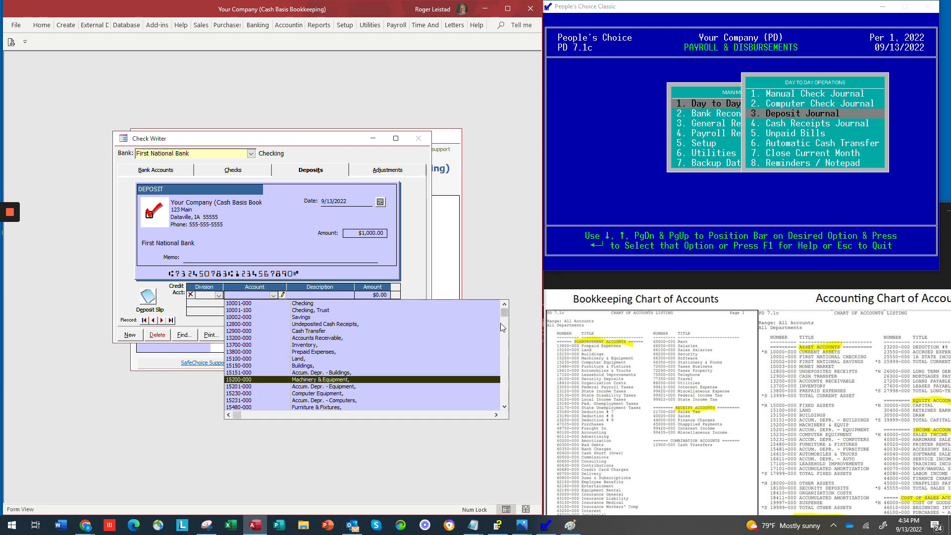
{"action": "left_click_drag", "start_coordinate": [504, 312], "coordinate": [512, 420]}
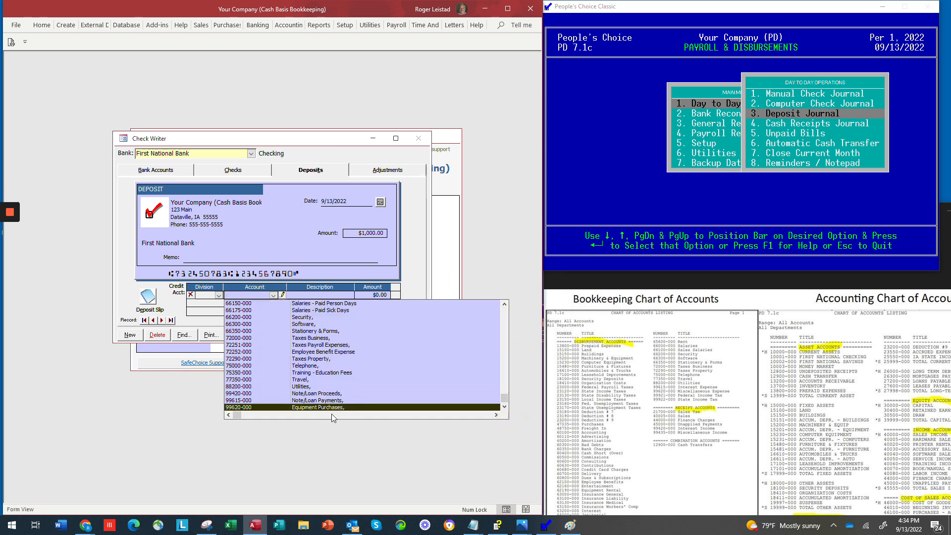
{"action": "left_click", "coordinate": [309, 394]}
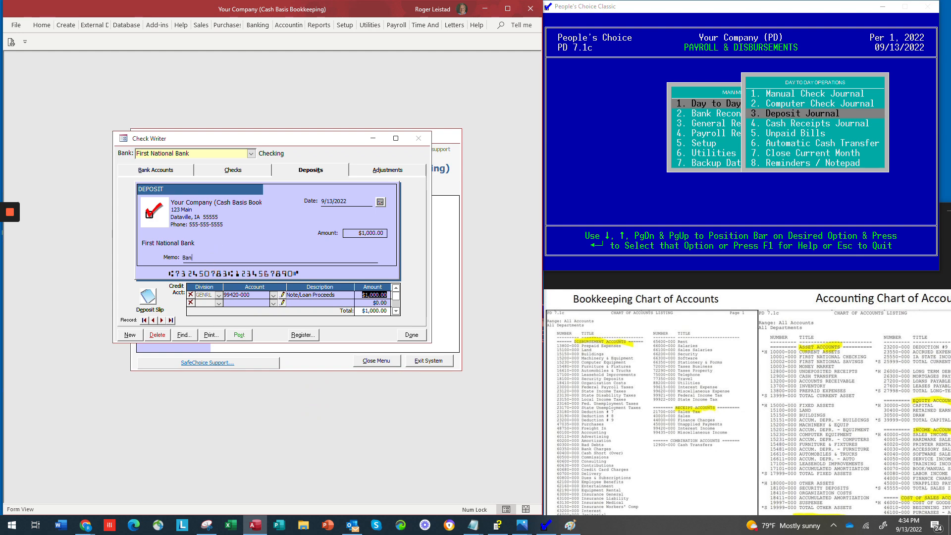
{"action": "type", "text": "Bank loan"}
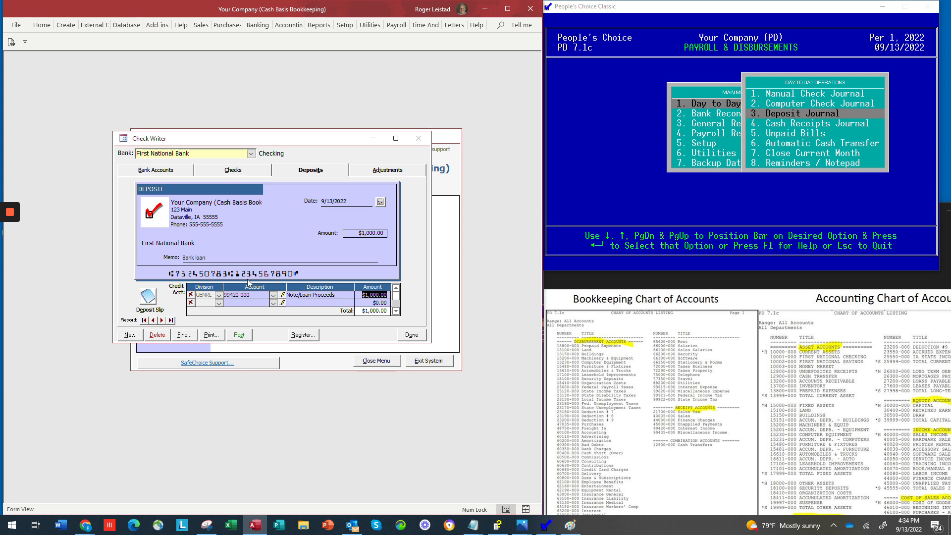
Post the bank loan deposit, confirm the posting, and start another blank deposit.
{"action": "left_click", "coordinate": [239, 335]}
{"action": "left_click", "coordinate": [499, 298]}
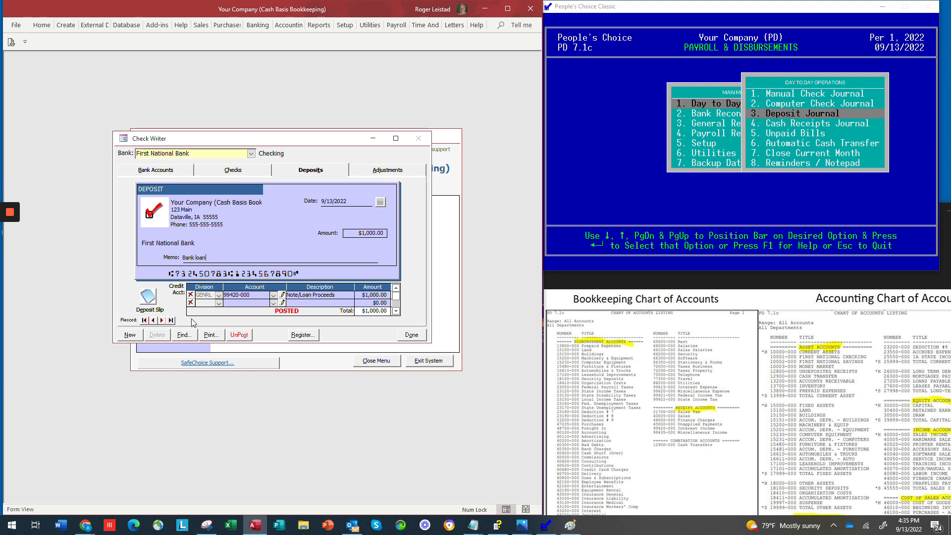
{"action": "left_click", "coordinate": [129, 335]}
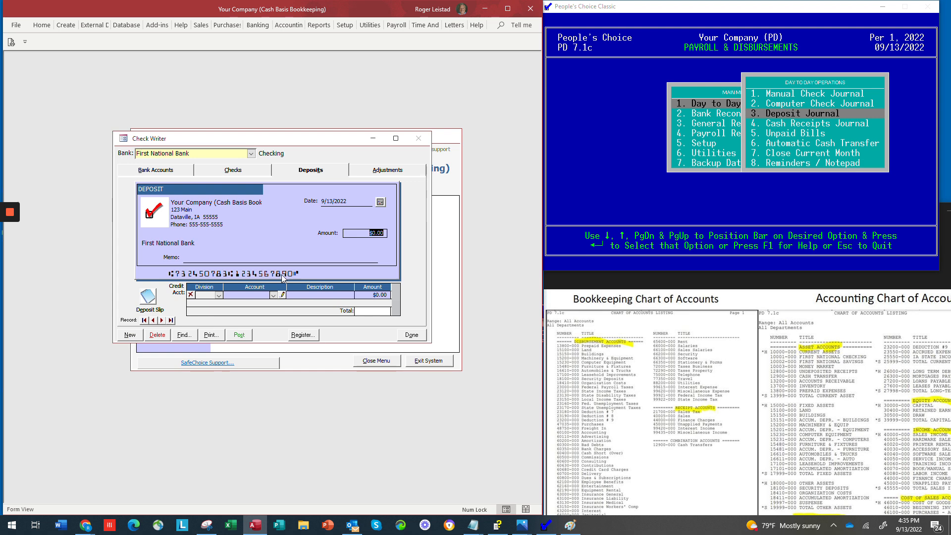
Open the deposit slip and record a receipt from the first listed customer with check number 236, amount $500.00 and memo "fee".
{"action": "left_click", "coordinate": [148, 298]}
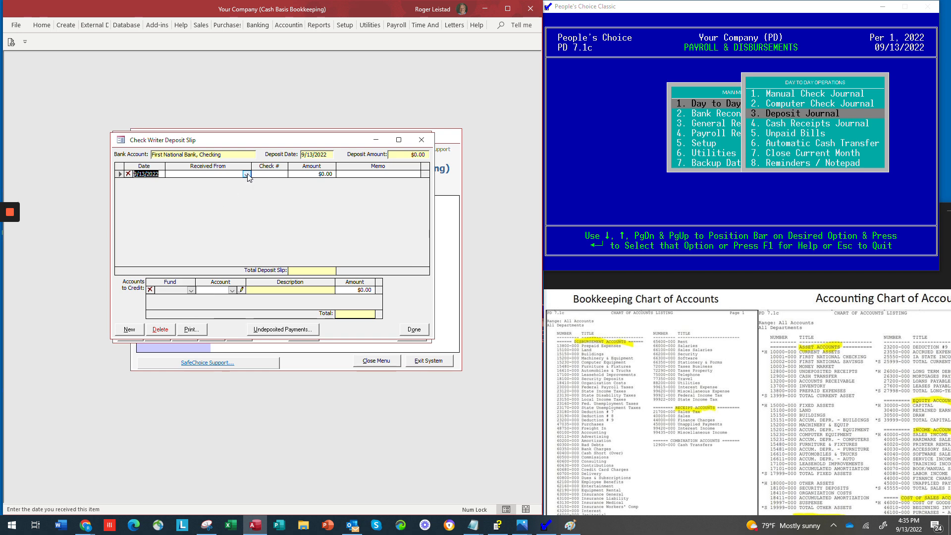
{"action": "left_click", "coordinate": [246, 174]}
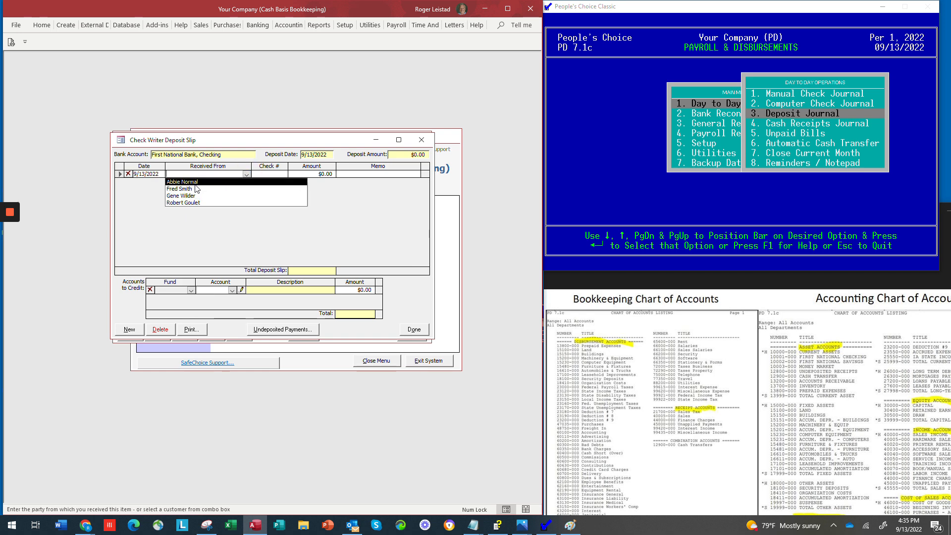
{"action": "left_click", "coordinate": [193, 181]}
{"action": "left_click", "coordinate": [275, 181]}
{"action": "left_click", "coordinate": [265, 175]}
{"action": "type", "text": "236"}
{"action": "left_click", "coordinate": [325, 174]}
{"action": "type", "text": "5"}
{"action": "key", "text": "Tab"}
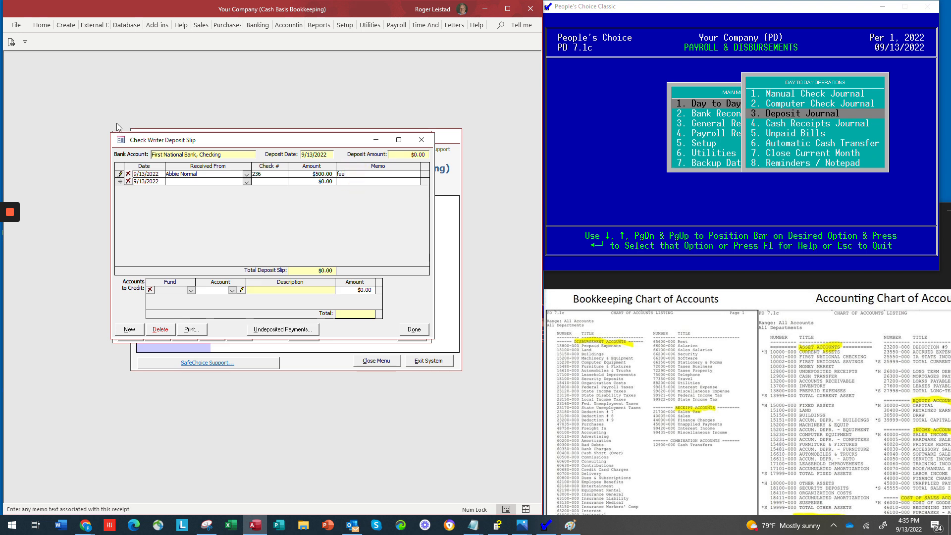
Credit the $500.00 receipt to account 40050-000 Service Income.
{"action": "left_click", "coordinate": [231, 290]}
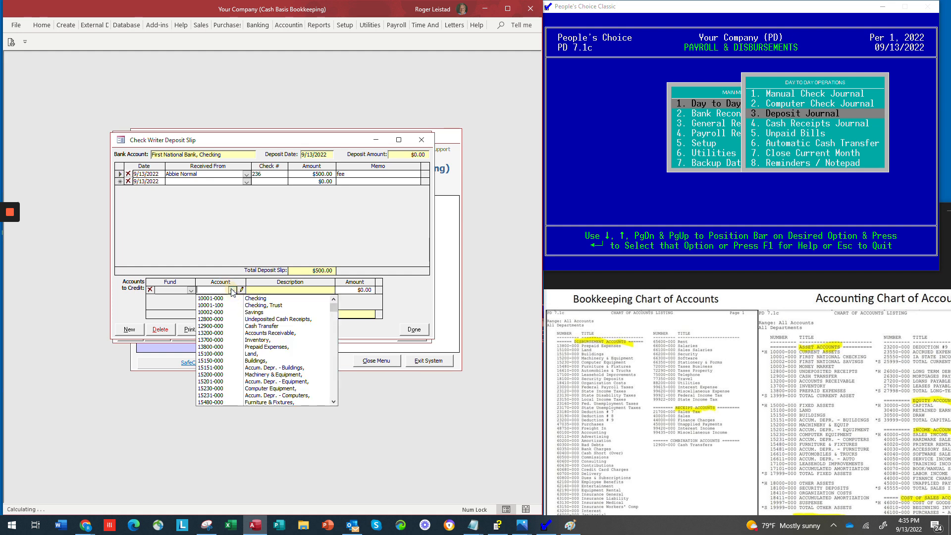
{"action": "type", "text": "40005-000"}
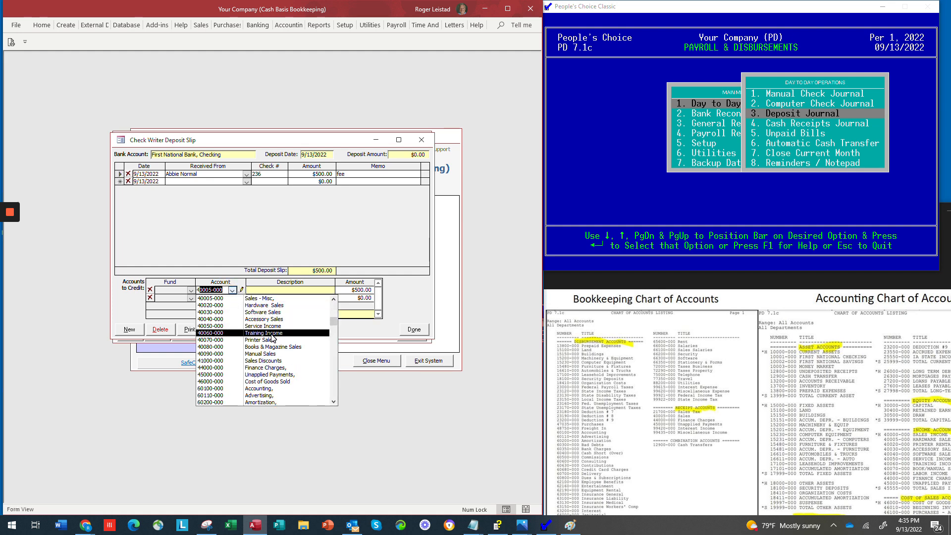
{"action": "left_click", "coordinate": [271, 326]}
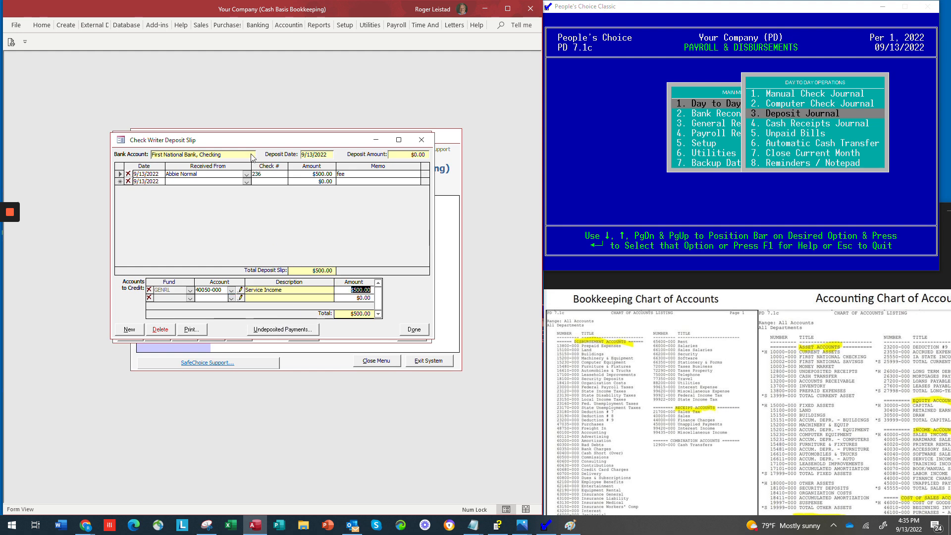
Add a second receipt from the third listed customer with check number 654, amount $1,000.00 and memo "consulting".
{"action": "left_click", "coordinate": [246, 182]}
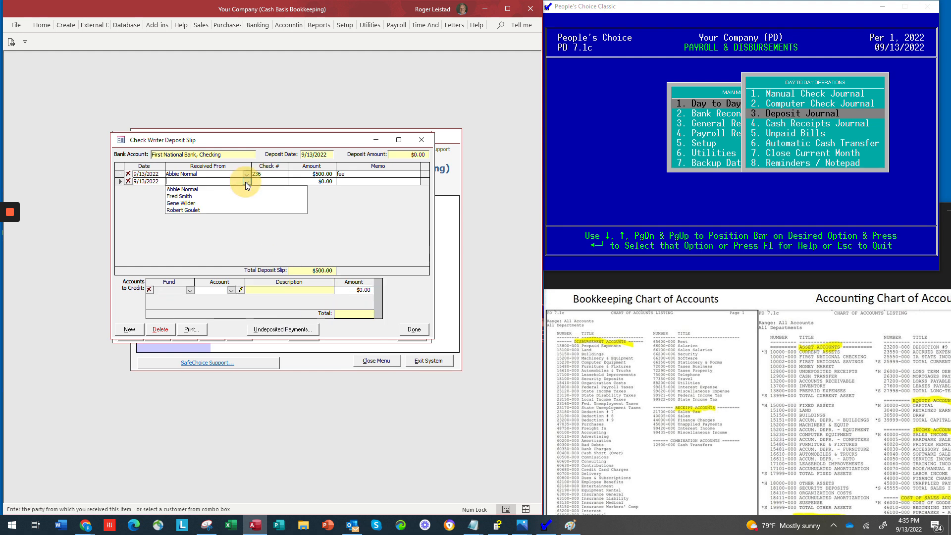
{"action": "left_click", "coordinate": [191, 203]}
{"action": "key", "text": "Tab"}
{"action": "type", "text": "654"}
{"action": "key", "text": "Tab"}
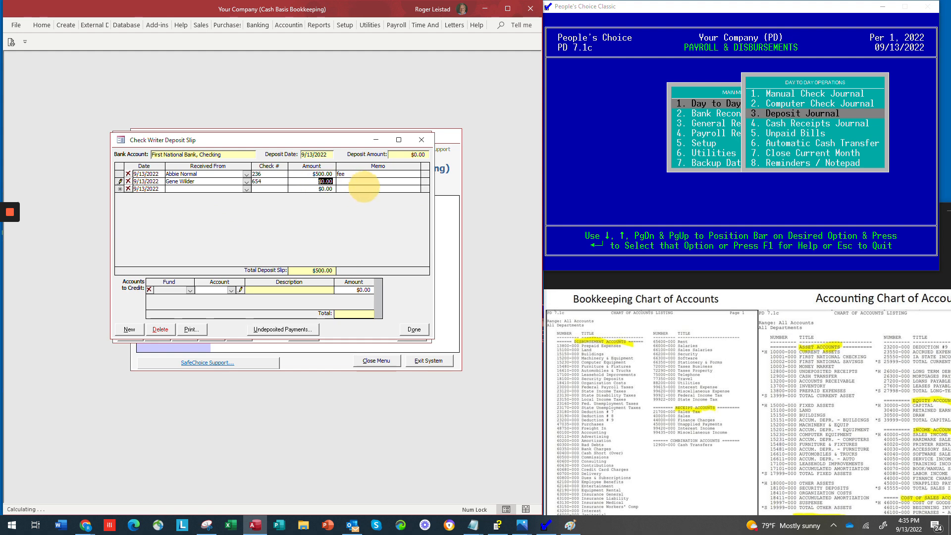
{"action": "type", "text": "1,"}
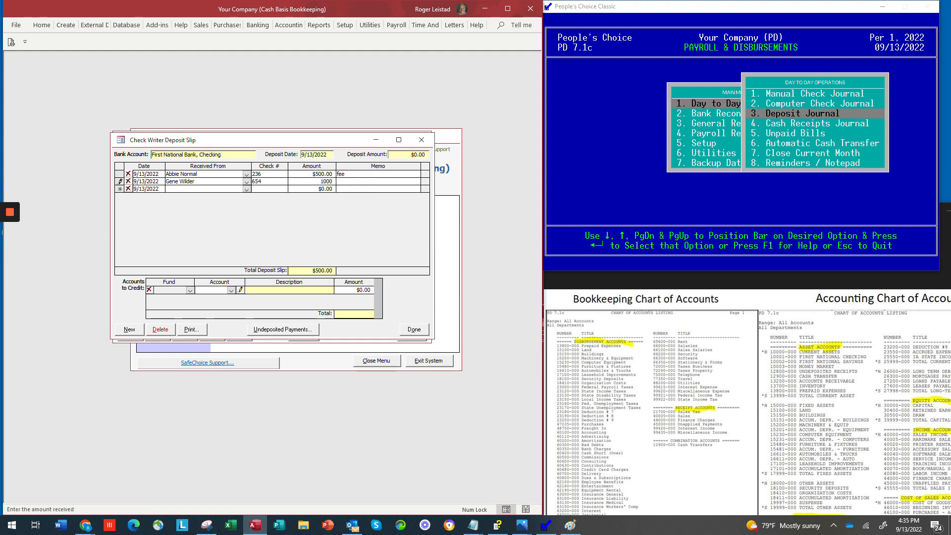
{"action": "type", "text": "000"}
{"action": "key", "text": "Tab"}
{"action": "type", "text": "con"}
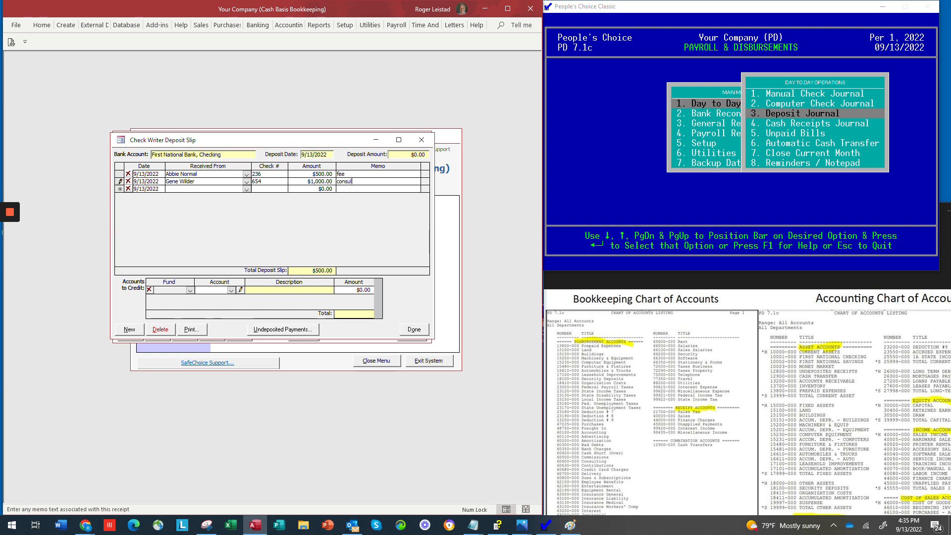
Credit the $1,000.00 receipt to account 40060-000 Training Income and finish the deposit slip, carrying it into the deposit.
{"action": "left_click", "coordinate": [231, 290]}
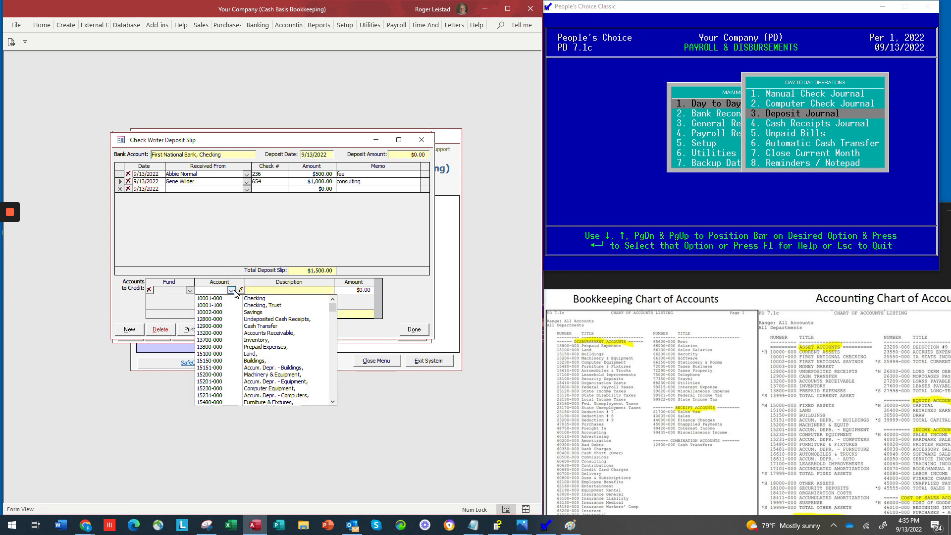
{"action": "type", "text": "40005-000"}
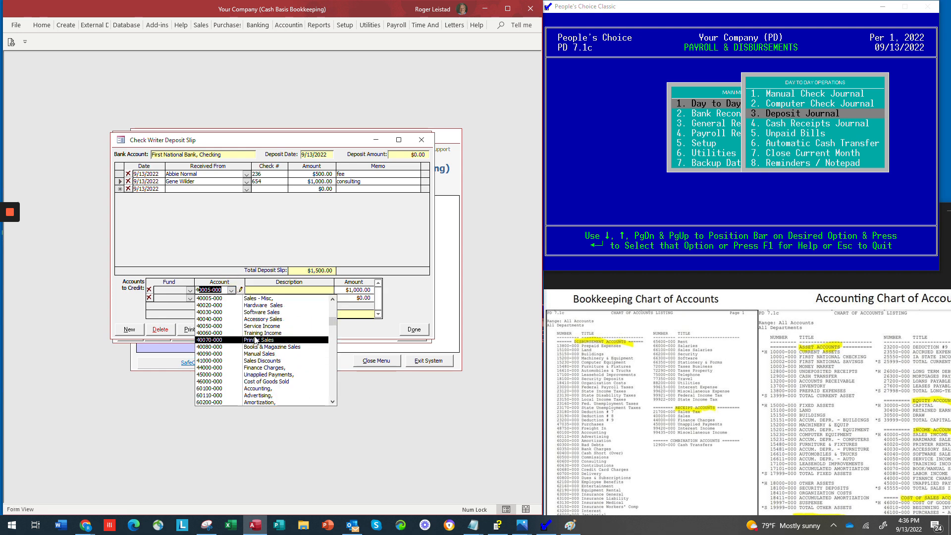
{"action": "left_click", "coordinate": [266, 333]}
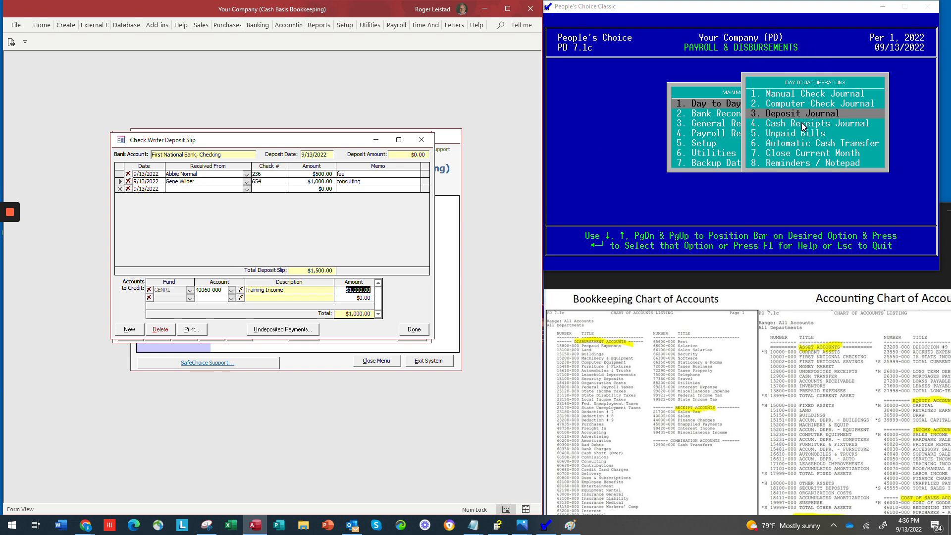
{"action": "left_click", "coordinate": [413, 330]}
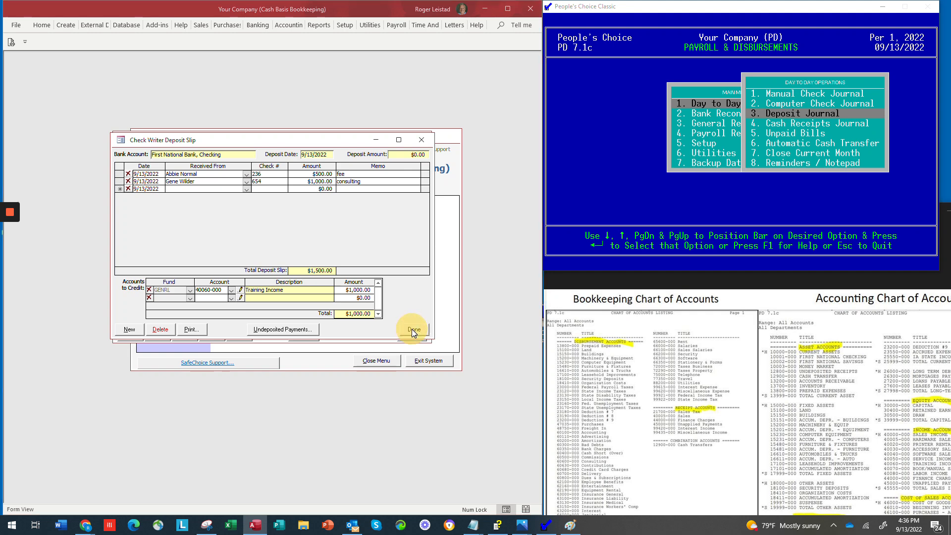
{"action": "left_click", "coordinate": [544, 298]}
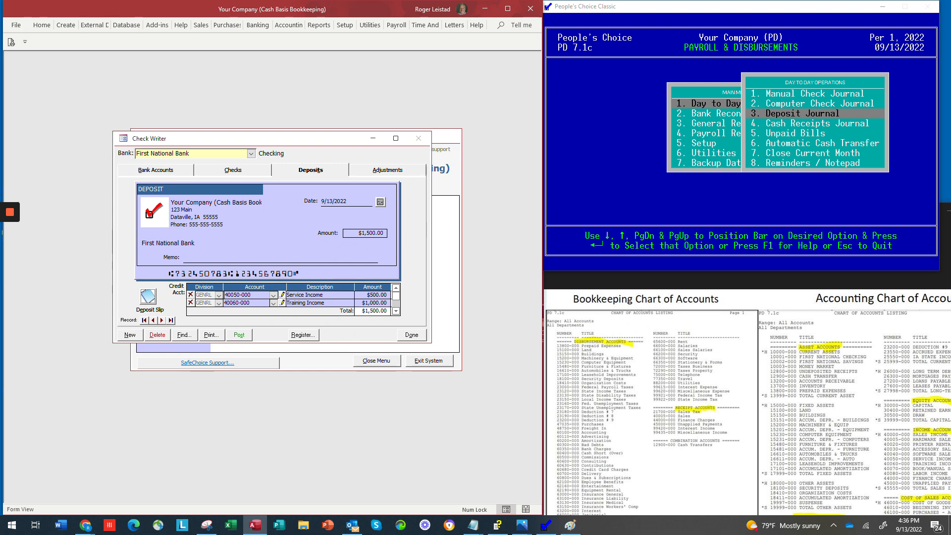
Preview the current deposit report with deposit detail included, enlarge it to read, and close the preview.
{"action": "left_click", "coordinate": [211, 336]}
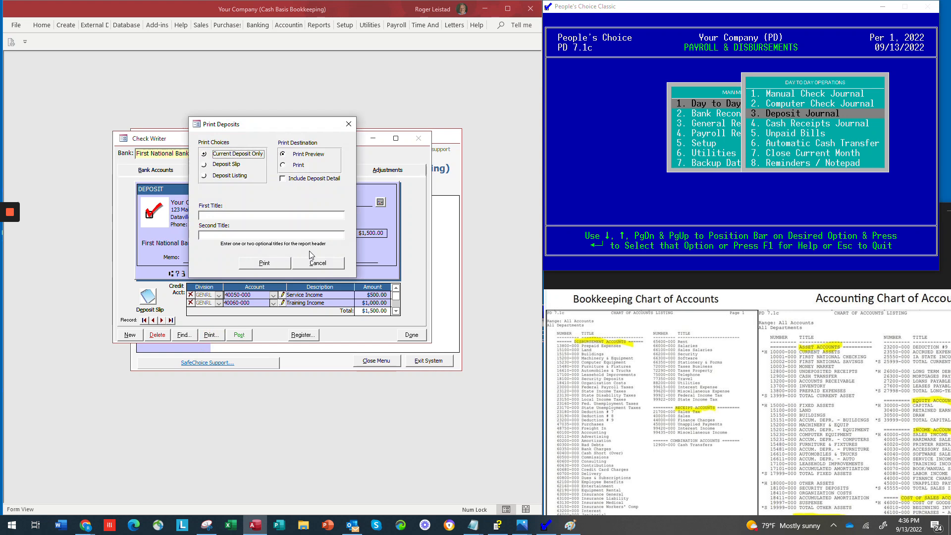
{"action": "left_click", "coordinate": [282, 178]}
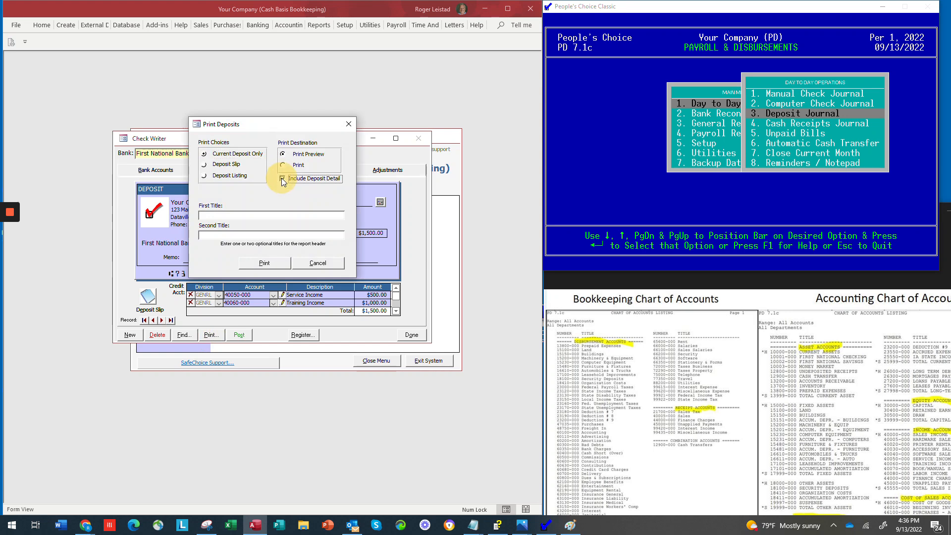
{"action": "left_click", "coordinate": [264, 263]}
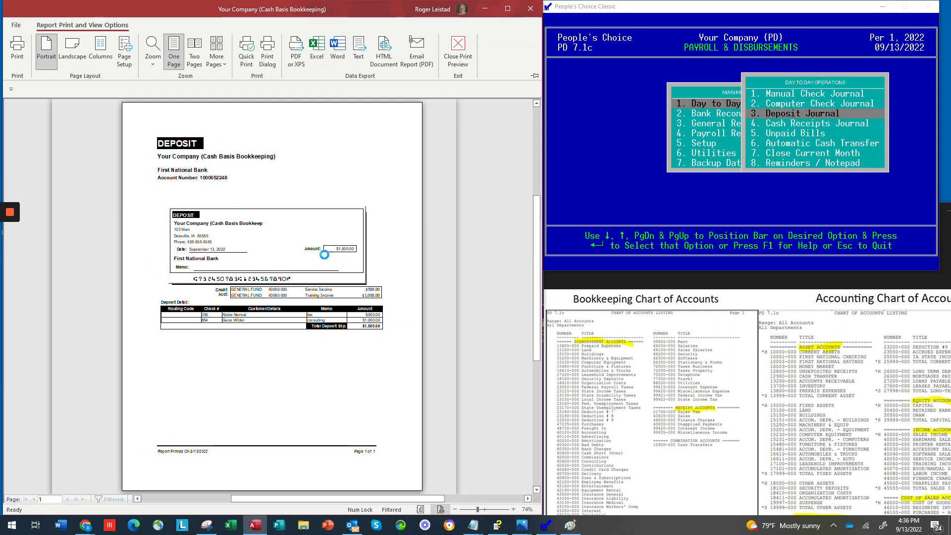
{"action": "left_click", "coordinate": [282, 285]}
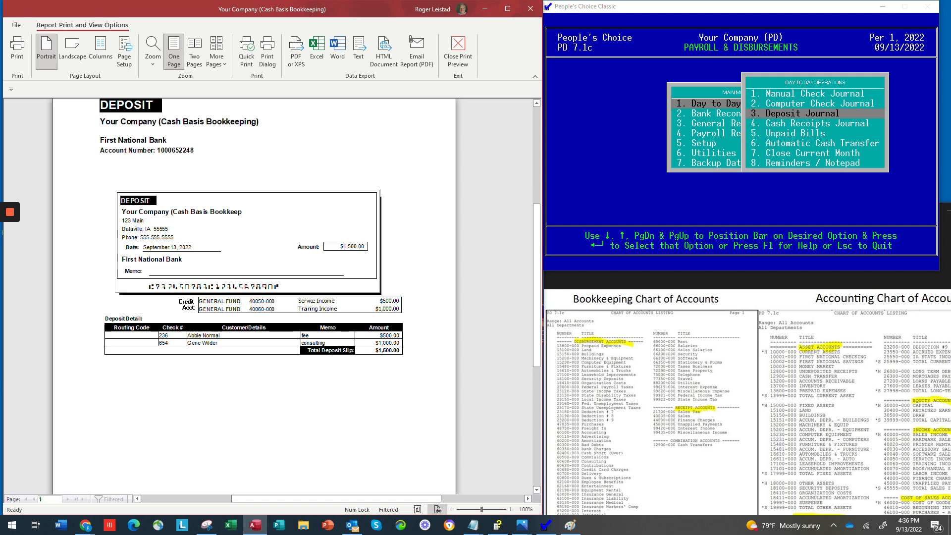
{"action": "left_click", "coordinate": [452, 54]}
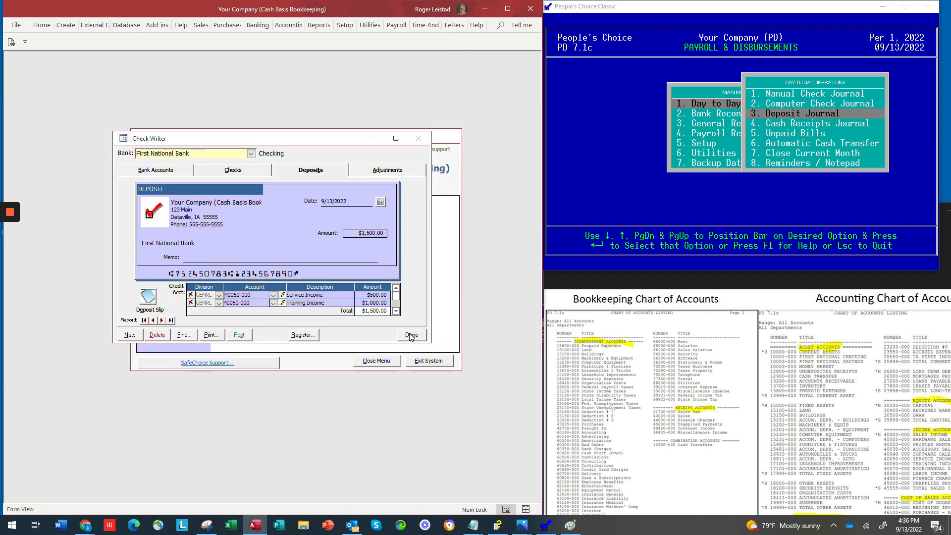
Post the customer receipts deposit, confirm the posting, and close the Check Writer.
{"action": "left_click", "coordinate": [235, 335]}
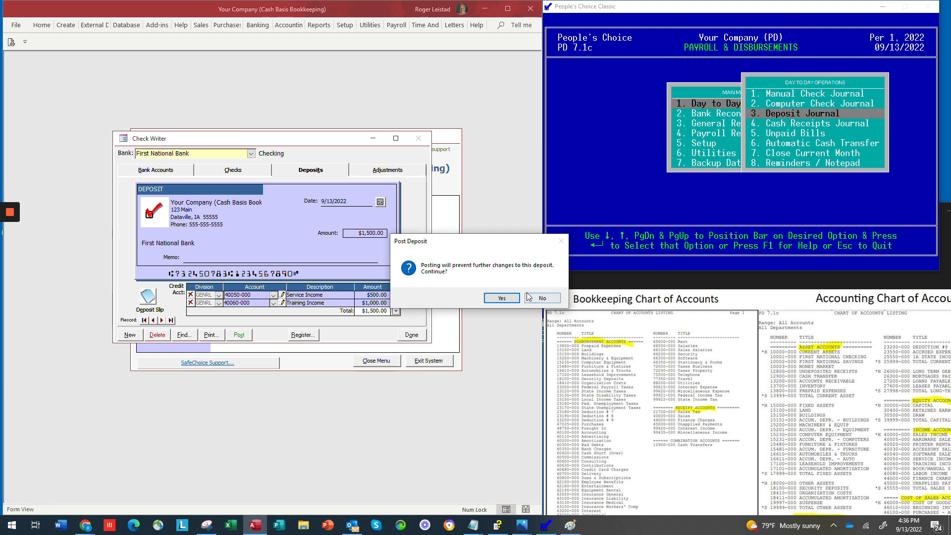
{"action": "left_click", "coordinate": [501, 297]}
{"action": "left_click", "coordinate": [409, 336]}
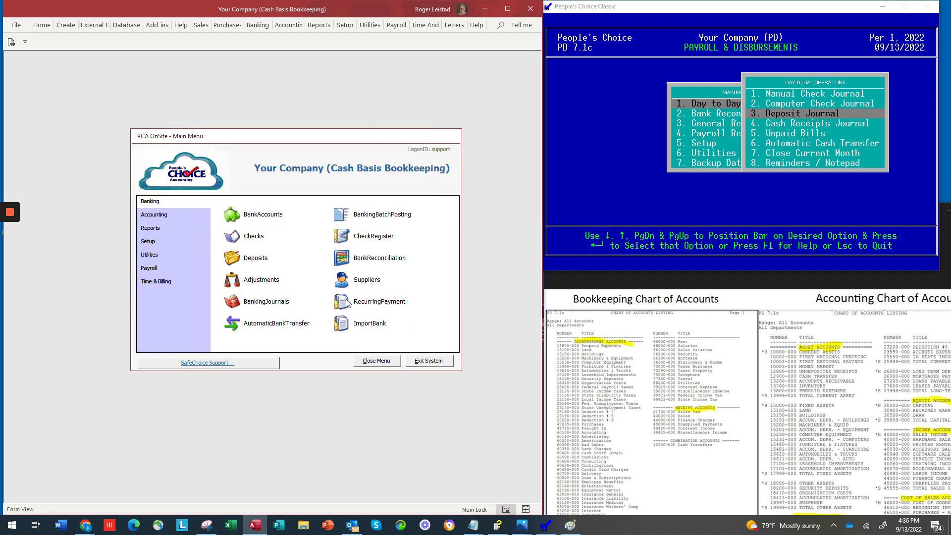
Compare the Manual Check Journal for Your Bank in People's Choice Classic with the Banking Journals in PCA OnSite, and close the latter.
{"action": "left_click", "coordinate": [797, 96]}
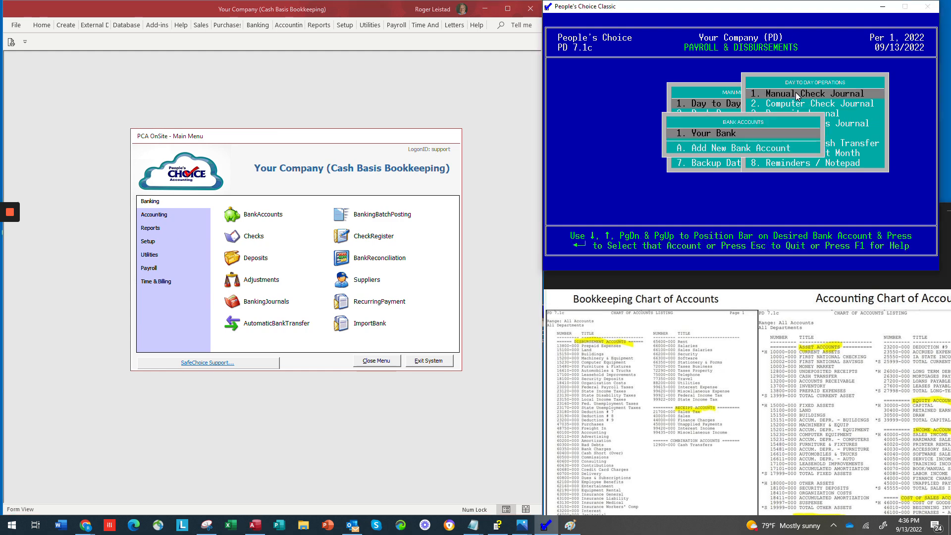
{"action": "left_click", "coordinate": [741, 133]}
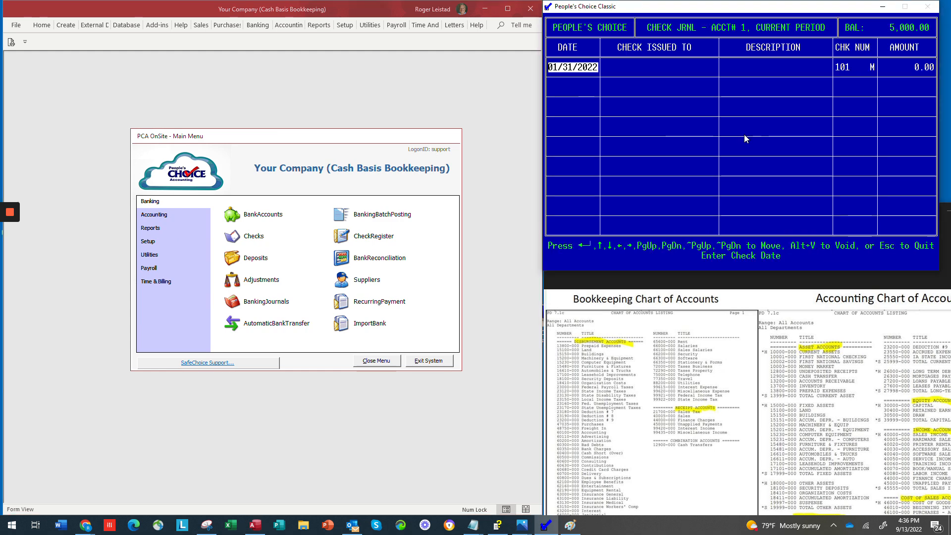
{"action": "left_click", "coordinate": [238, 303]}
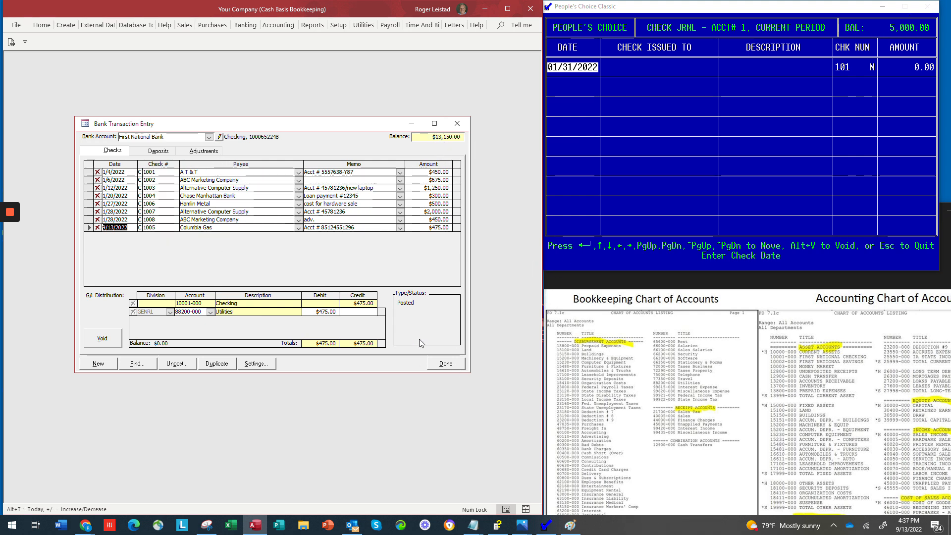
{"action": "left_click", "coordinate": [446, 363]}
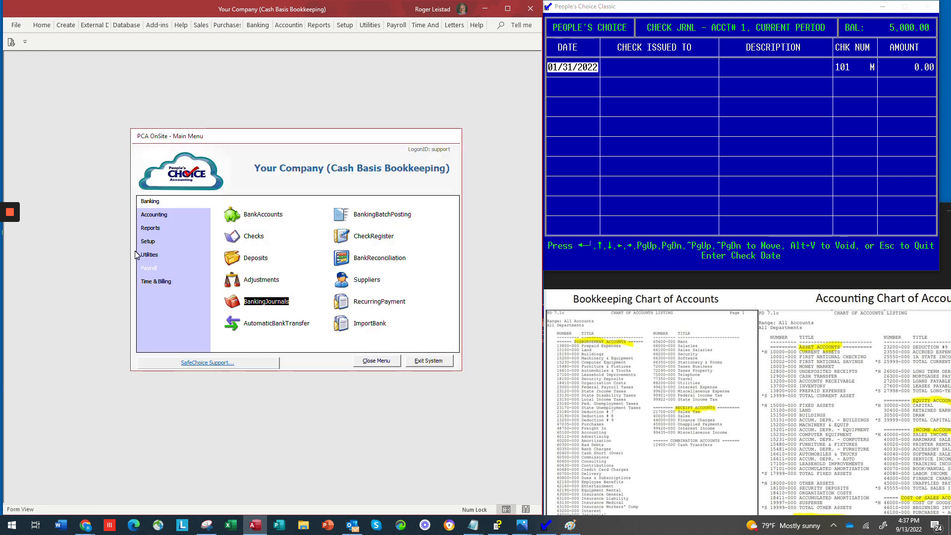
Select the Income Statement among the accounting reports and open its advanced options.
{"action": "left_click", "coordinate": [149, 230]}
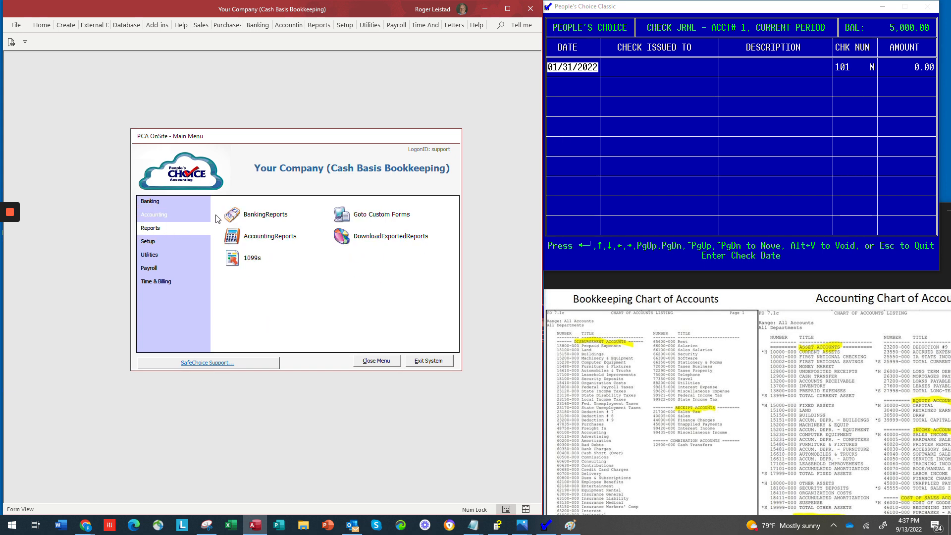
{"action": "left_click", "coordinate": [231, 238]}
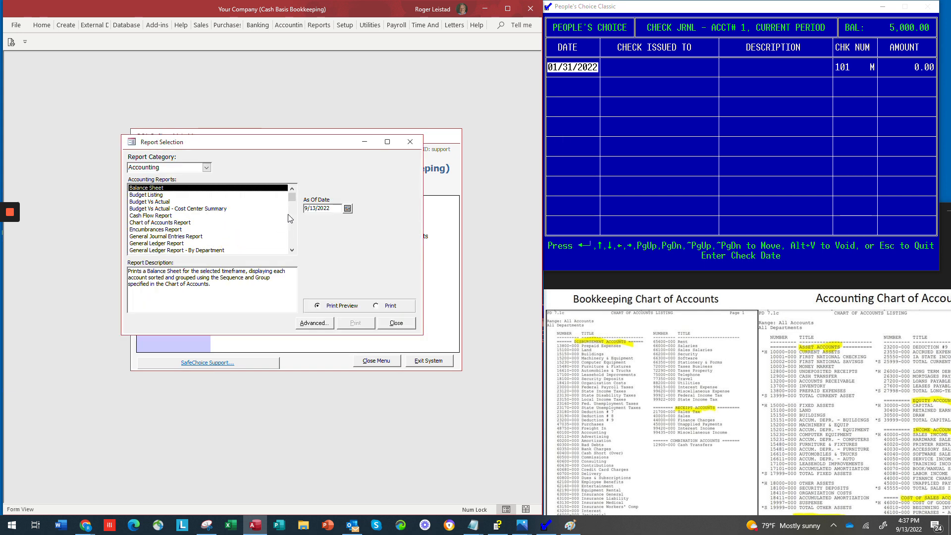
{"action": "left_click", "coordinate": [292, 250]}
{"action": "left_click", "coordinate": [291, 250]}
{"action": "left_click", "coordinate": [292, 250]}
{"action": "left_click", "coordinate": [292, 250]}
{"action": "left_click", "coordinate": [292, 250]}
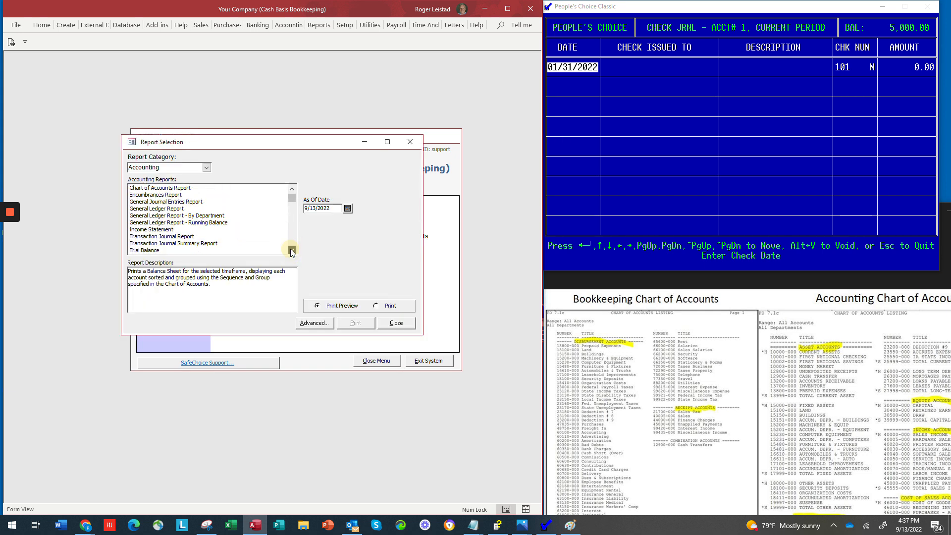
{"action": "left_click", "coordinate": [168, 230]}
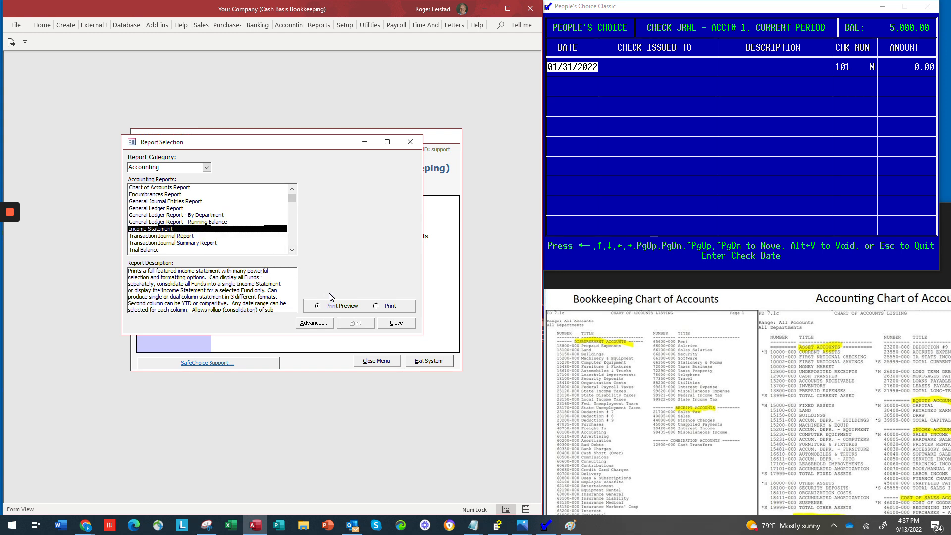
{"action": "left_click", "coordinate": [307, 324]}
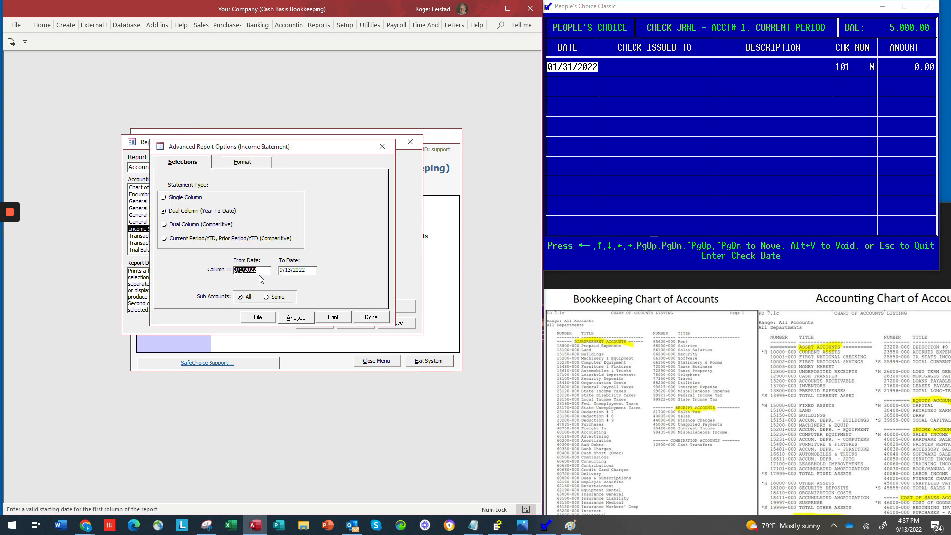
Preview a single-column income statement for 1/1/2022 to 1/31/2022 and enlarge it to read the figures.
{"action": "type", "text": "1"}
{"action": "type", "text": "/1/2022"}
{"action": "key", "text": "Tab"}
{"action": "type", "text": "1_/"}
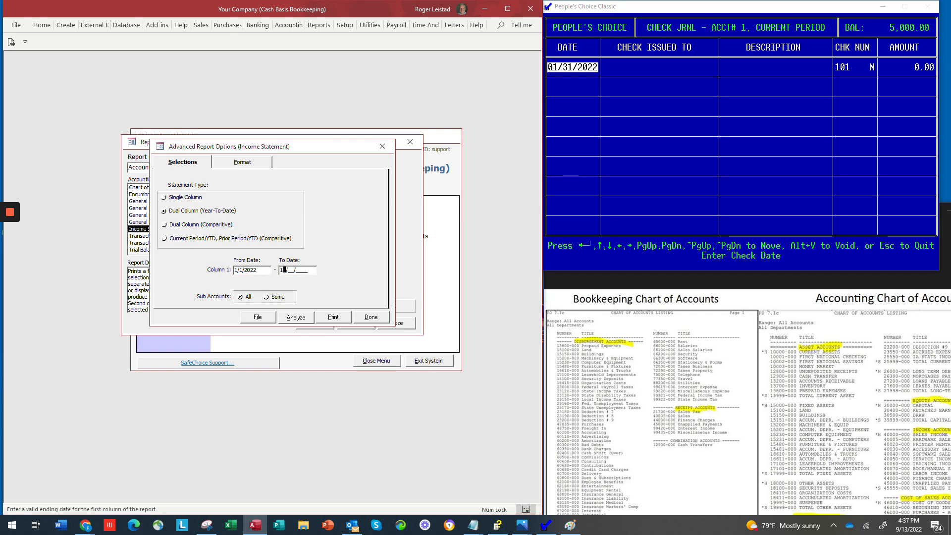
{"action": "type", "text": "31/2022"}
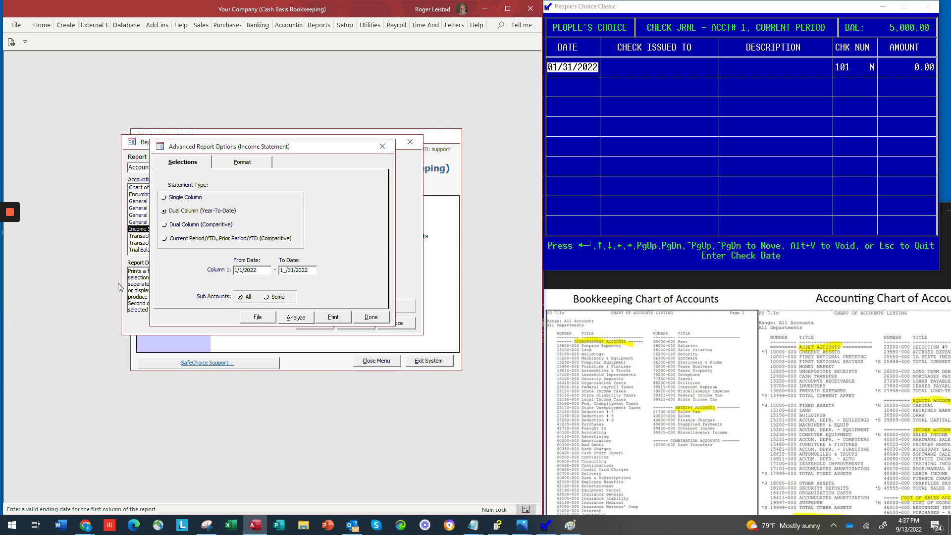
{"action": "left_click", "coordinate": [164, 197]}
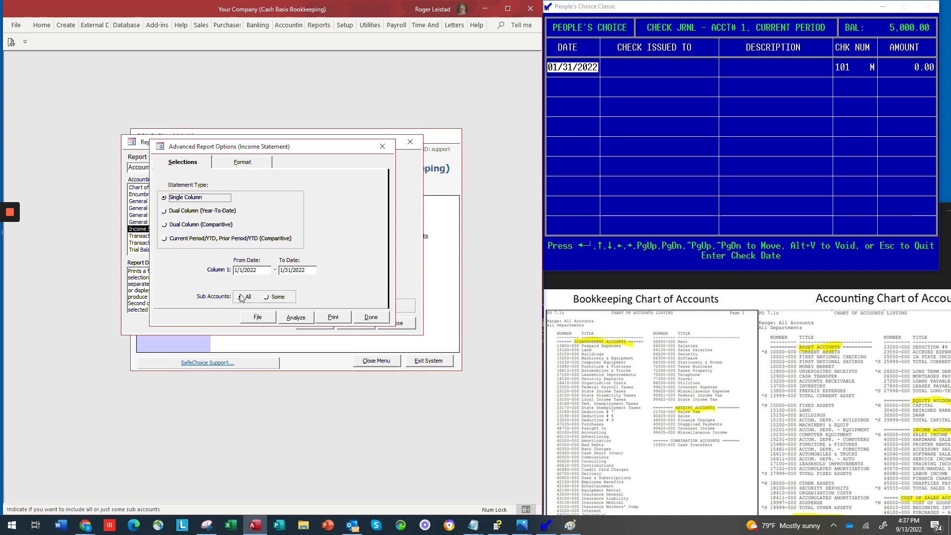
{"action": "left_click", "coordinate": [334, 318]}
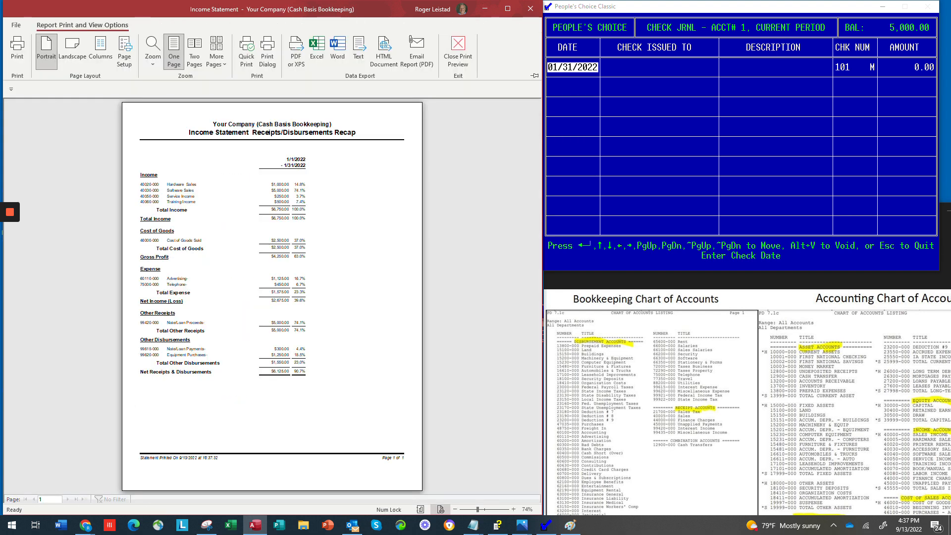
{"action": "left_click", "coordinate": [361, 258]}
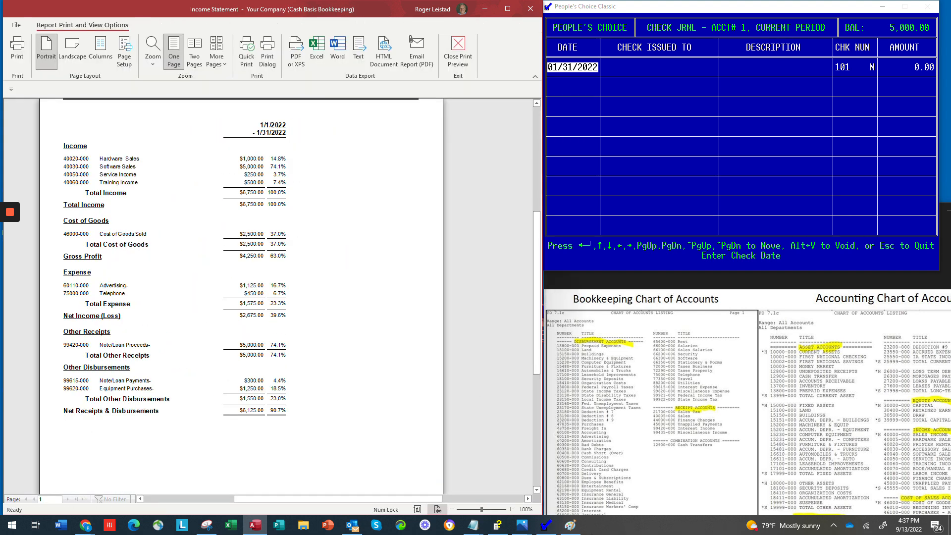